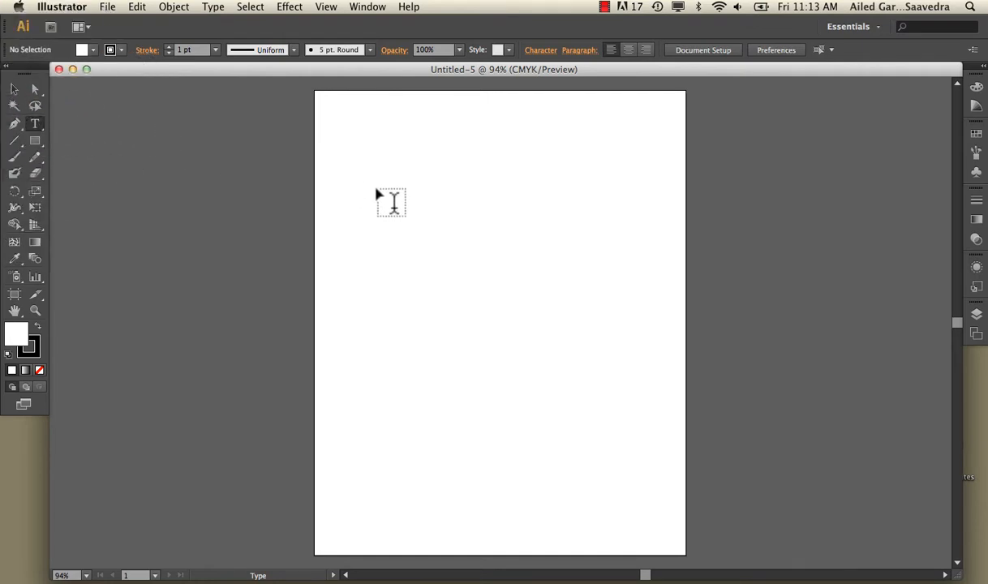
Step: Add a line of point text reading "This teacher is Awesome!" near the top of the page
left_click(389, 152)
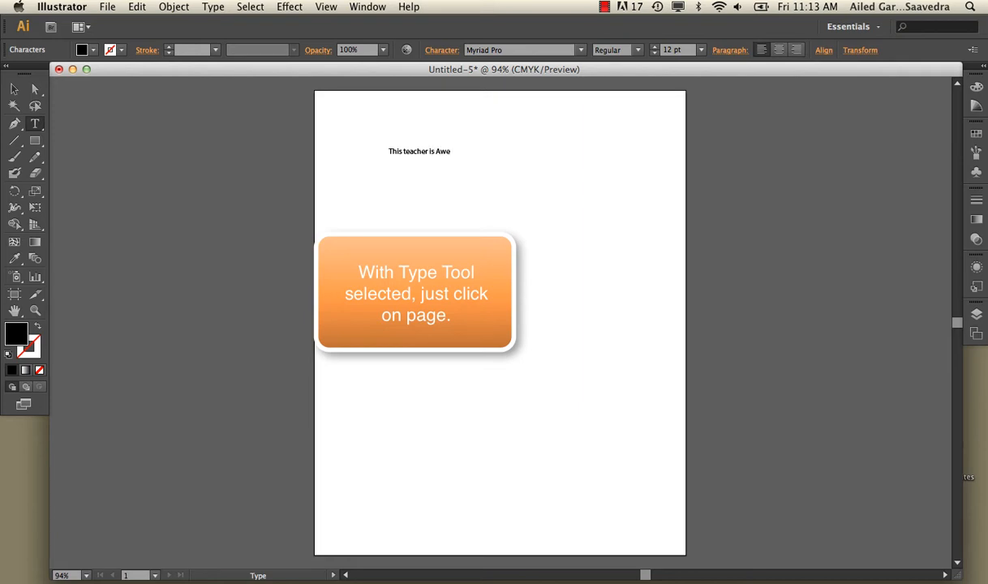
type("This teacher is Awesome!")
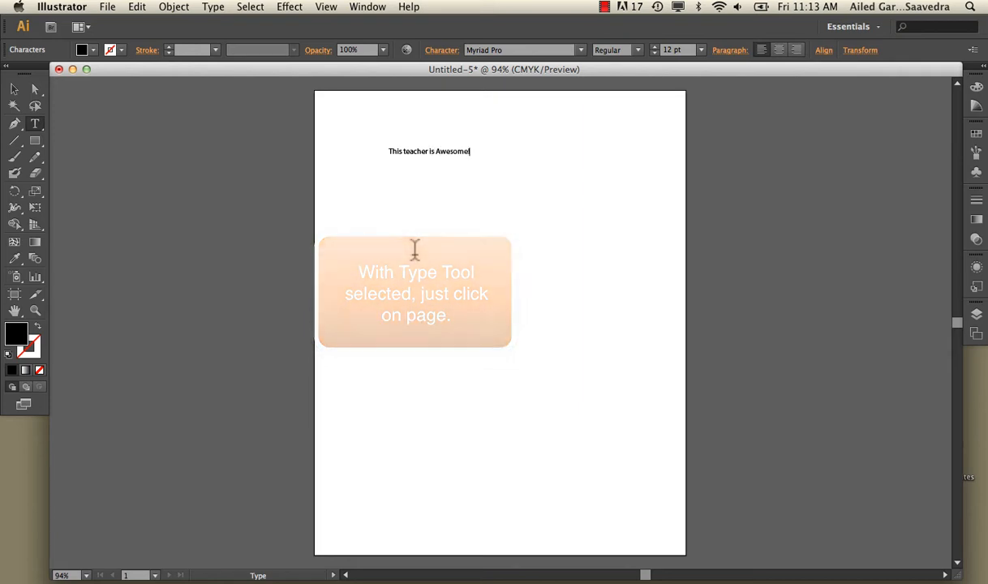
left_click(14, 88)
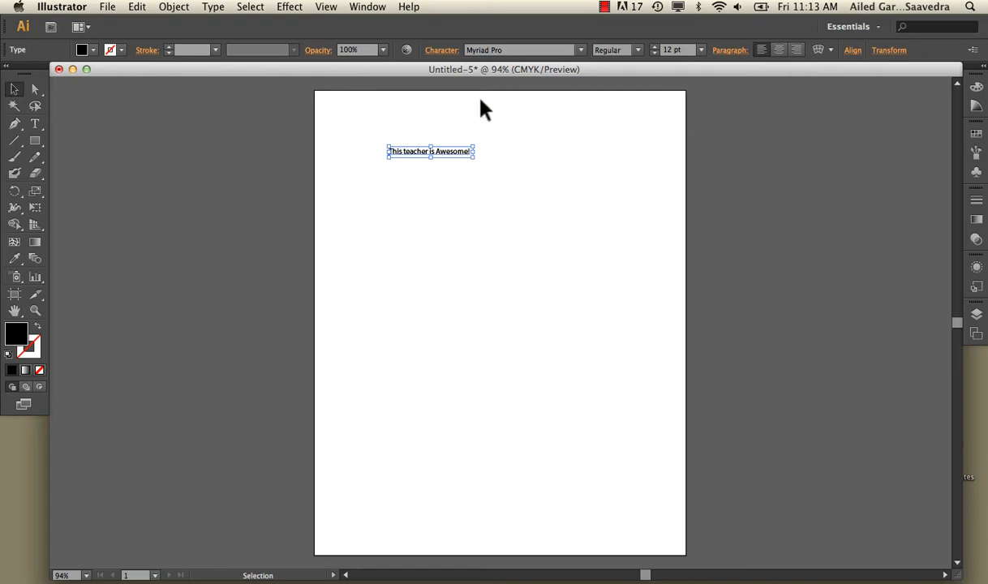
Step: Copy the whole "This teacher is Awesome!" sentence from within its text line
double_click(460, 154)
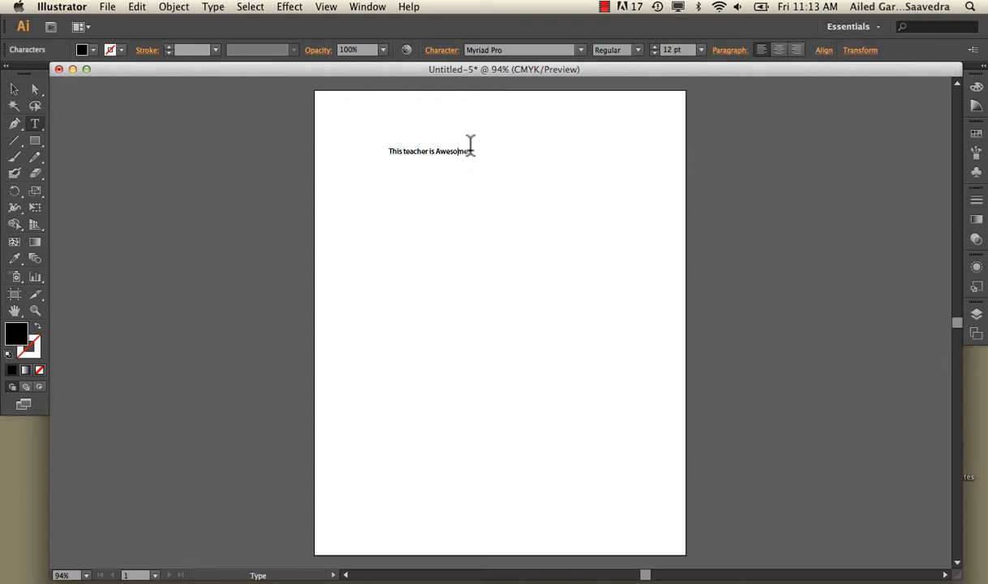
left_click_drag(471, 149, 366, 142)
key("super+c")
key("super+a")
key("super+a")
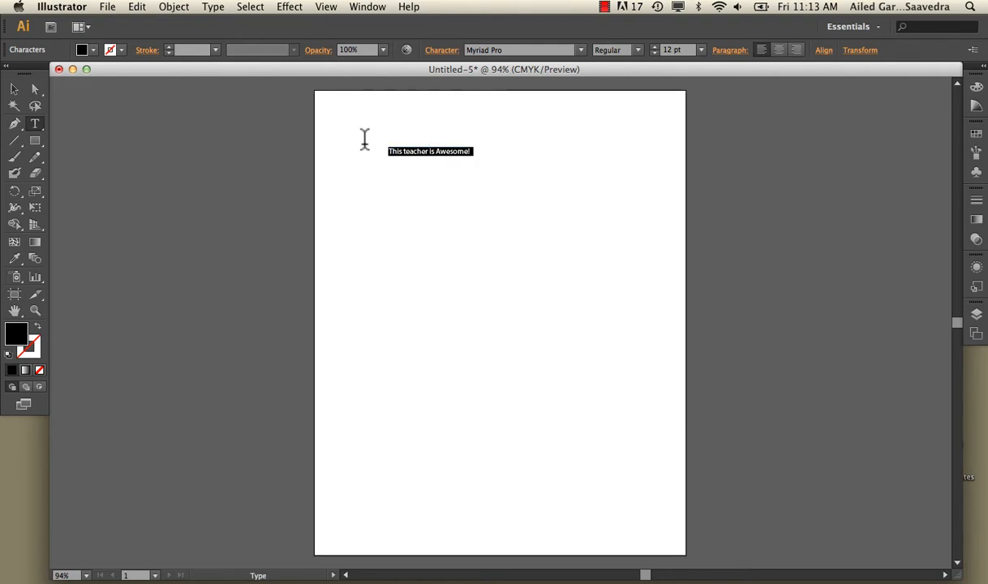
Step: Paste the copied sentence repeatedly on the same line until it runs past the page edge
key("super+v")
key("super+v")
key("super+v")
key("super+v")
key("super+v")
key("super+v")
key("super+v")
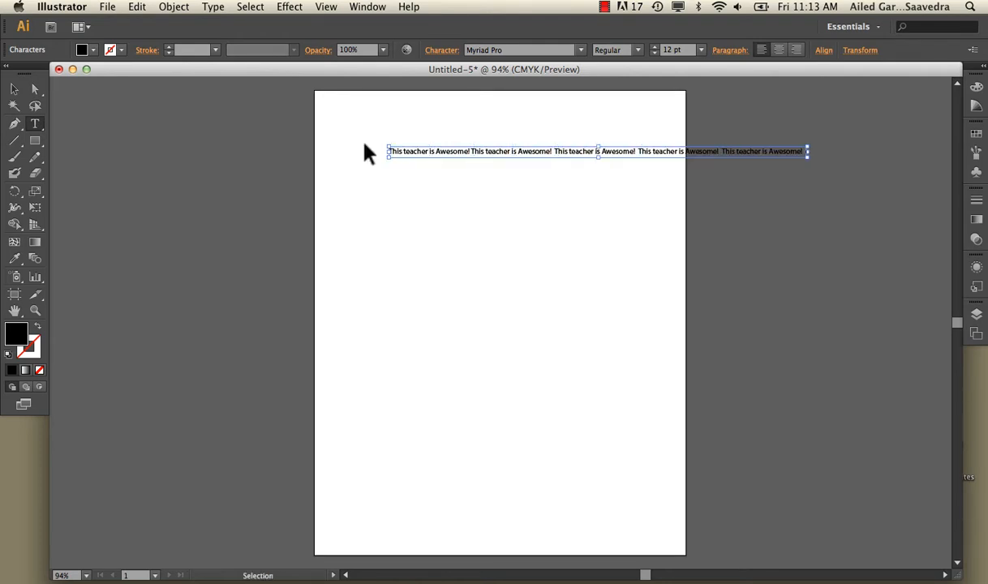
Step: Move the long line of repeated text slightly to the left as an object
left_click(15, 89)
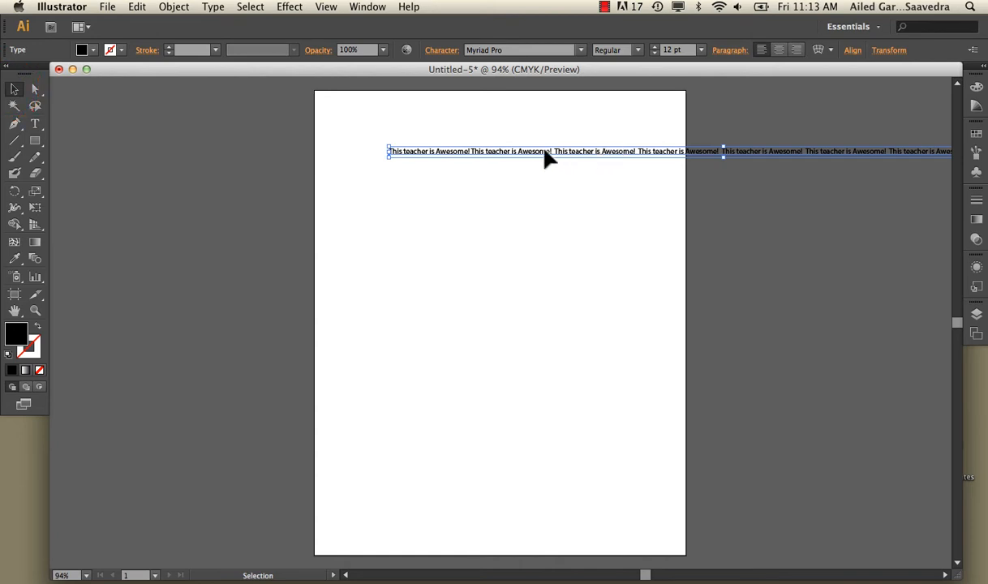
left_click_drag(547, 159, 527, 159)
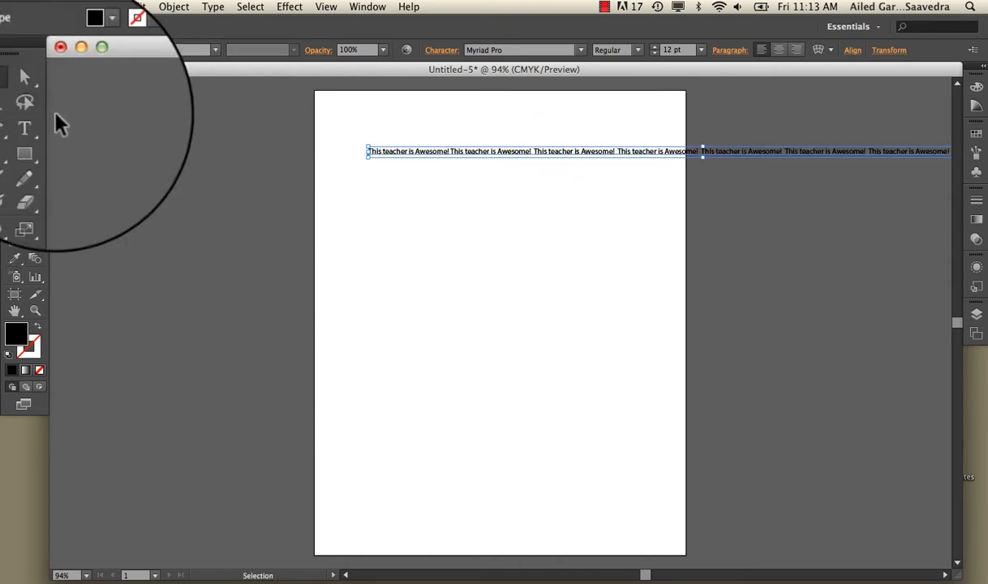
left_click(35, 122)
left_click(16, 89)
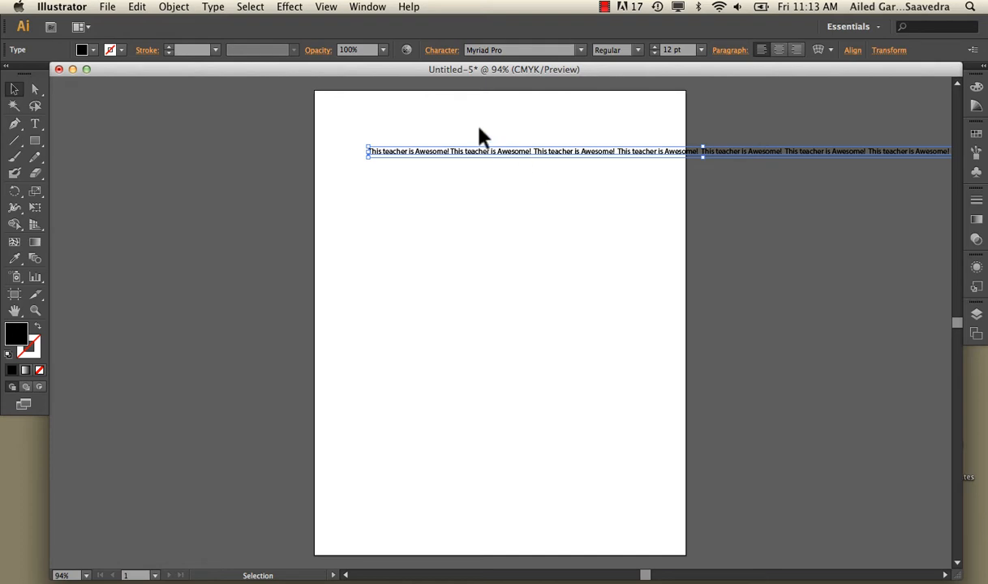
Step: Delete the repeated sentences from the long line, keeping only the first "This teacher is Awesome!"
double_click(393, 154)
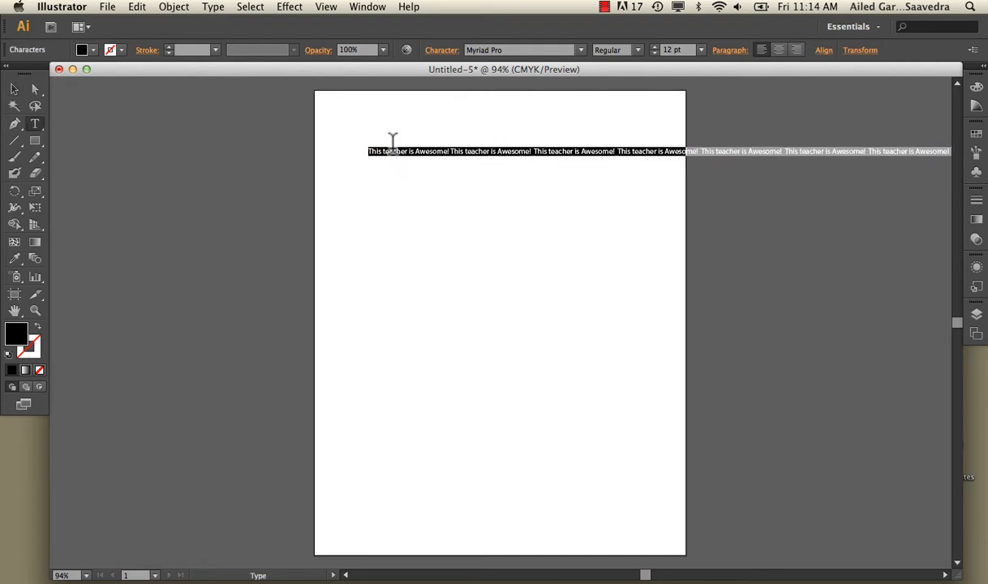
left_click_drag(448, 151, 986, 497)
key("BackSpace")
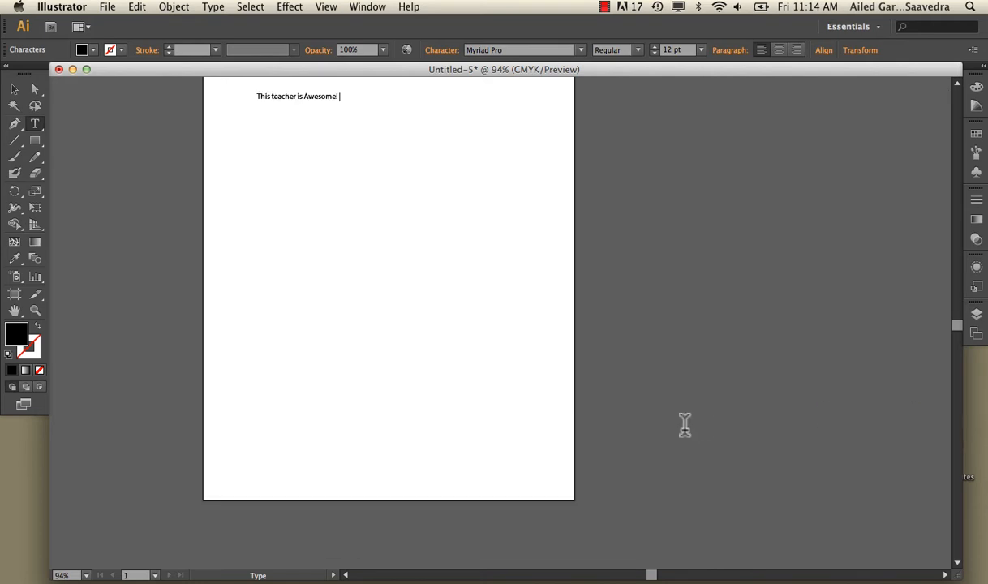
scroll(684, 424, "left", 5)
scroll(684, 423, "up", 3)
scroll(684, 424, "down", 1)
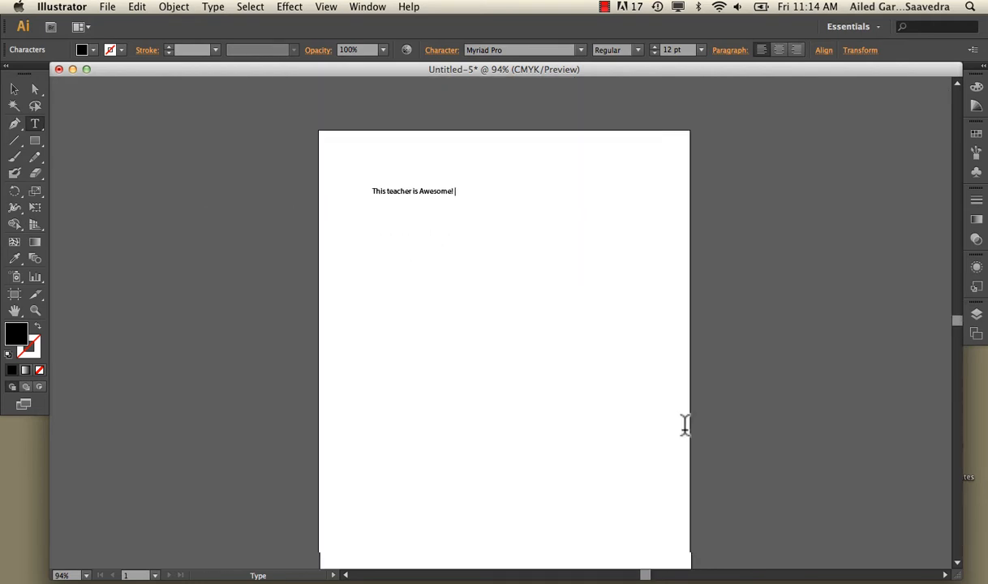
Step: Move the sentence toward the page's upper-left corner and scale it up proportionally to about 47 pt as a heading
left_click(14, 89)
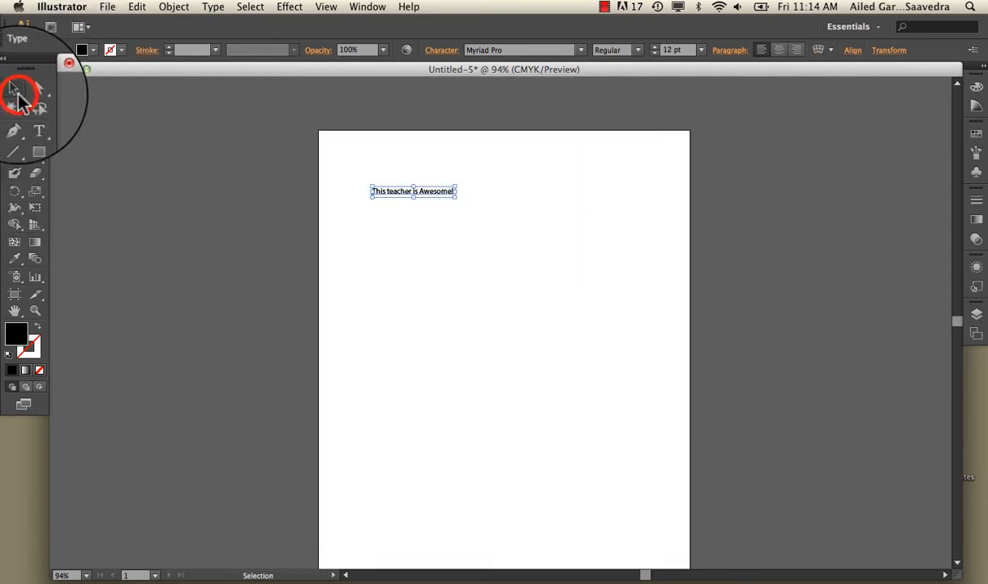
left_click(457, 205)
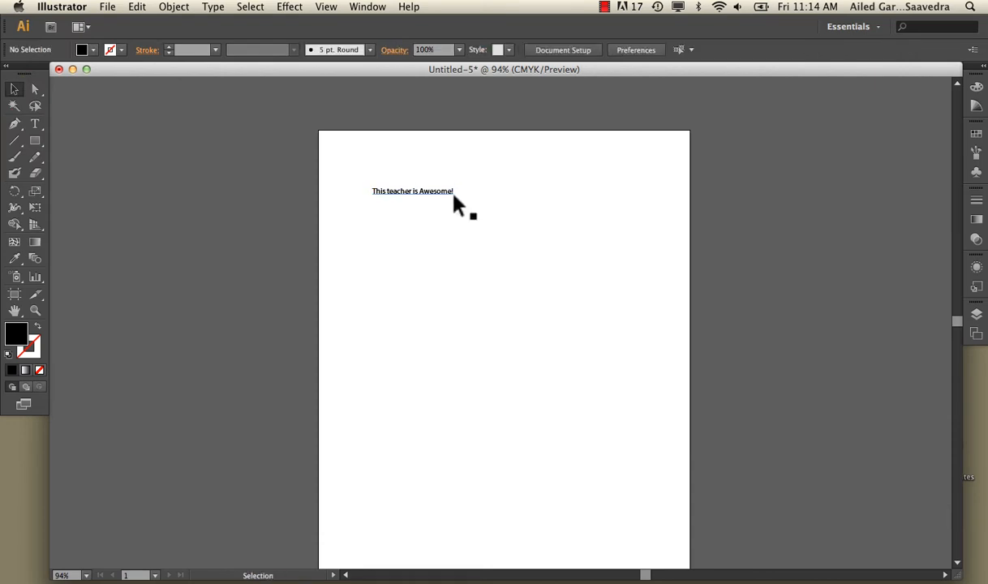
left_click(396, 193)
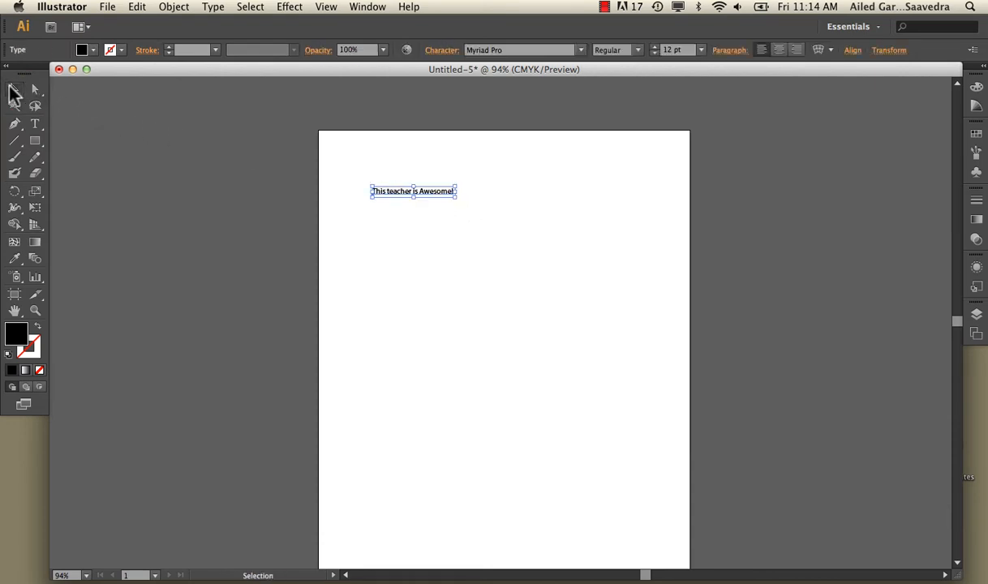
left_click_drag(411, 197, 381, 177)
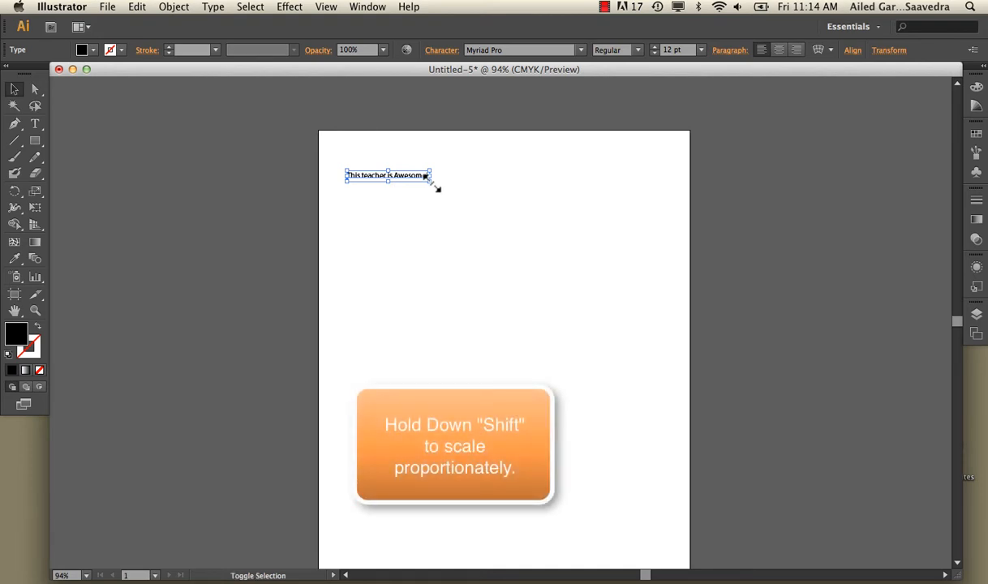
left_click_drag(436, 187, 671, 240)
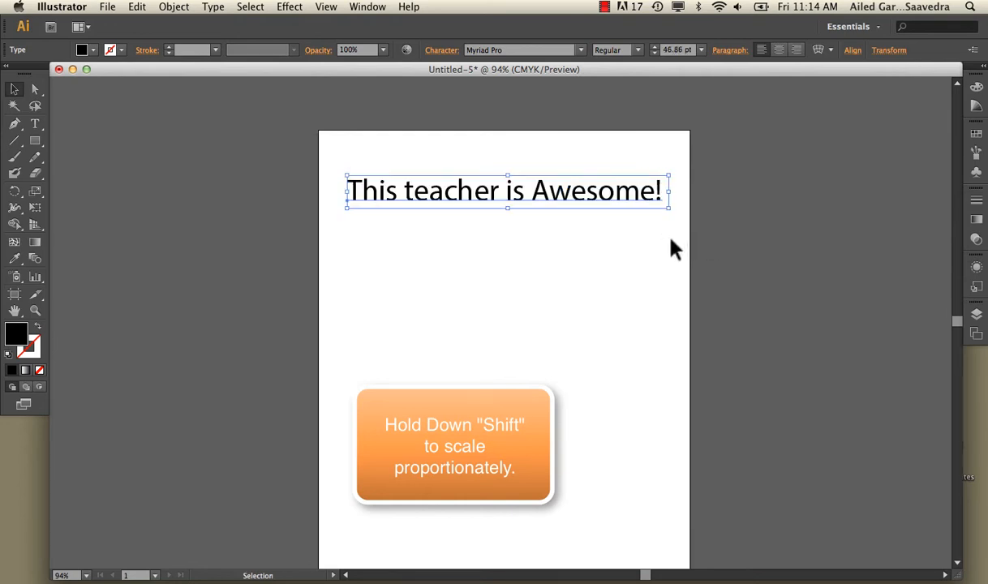
Step: Draw an area text frame below the heading and fill it with repeated pastes of the copied sentence
left_click(35, 123)
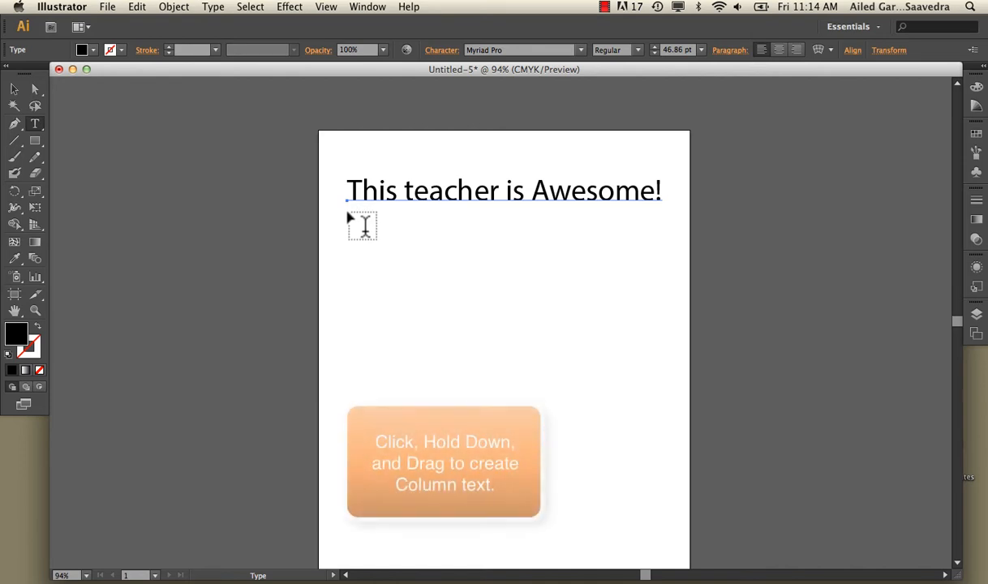
left_click_drag(348, 216, 479, 359)
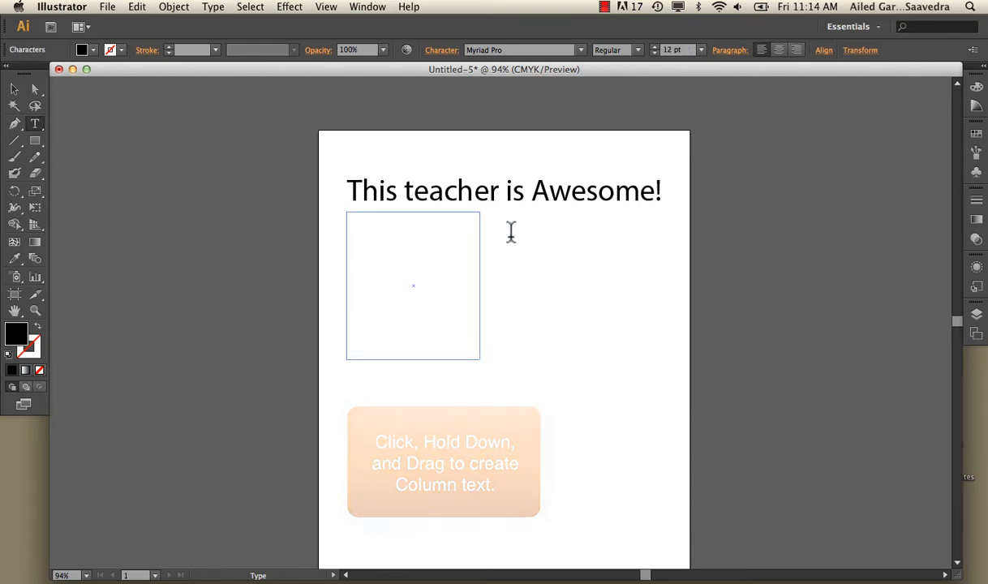
key("super+v")
key("super+v")
key("super+v")
key("super+v")
key("super+v")
key("super+v")
key("super+v")
key("super+v")
key("super+v")
key("super+v")
key("super+v")
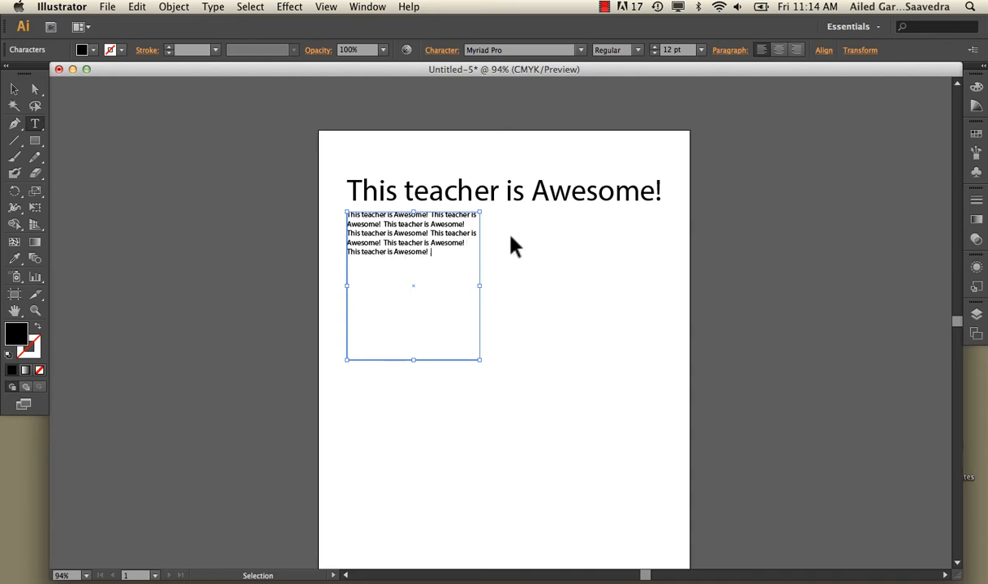
key("super+v")
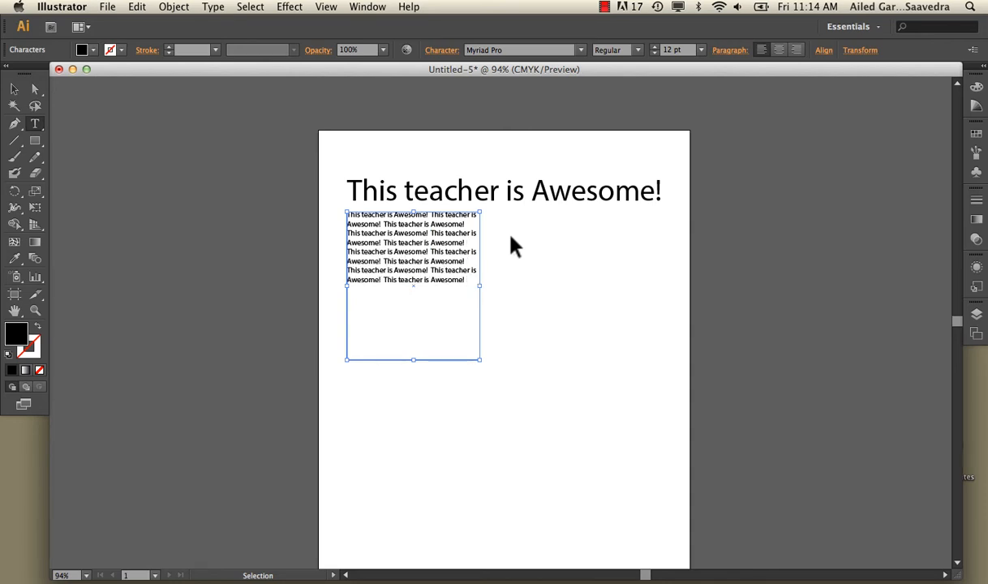
key("super+v")
key("super+v")
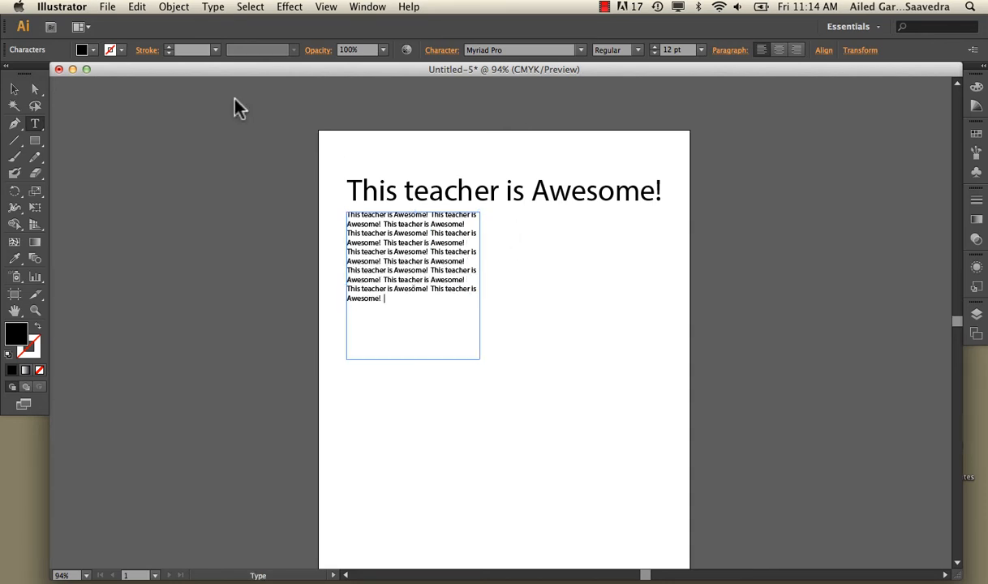
Step: Adjust the body text frame's width so the text rewraps, ending slightly narrower than originally drawn
left_click(14, 106)
left_click(13, 88)
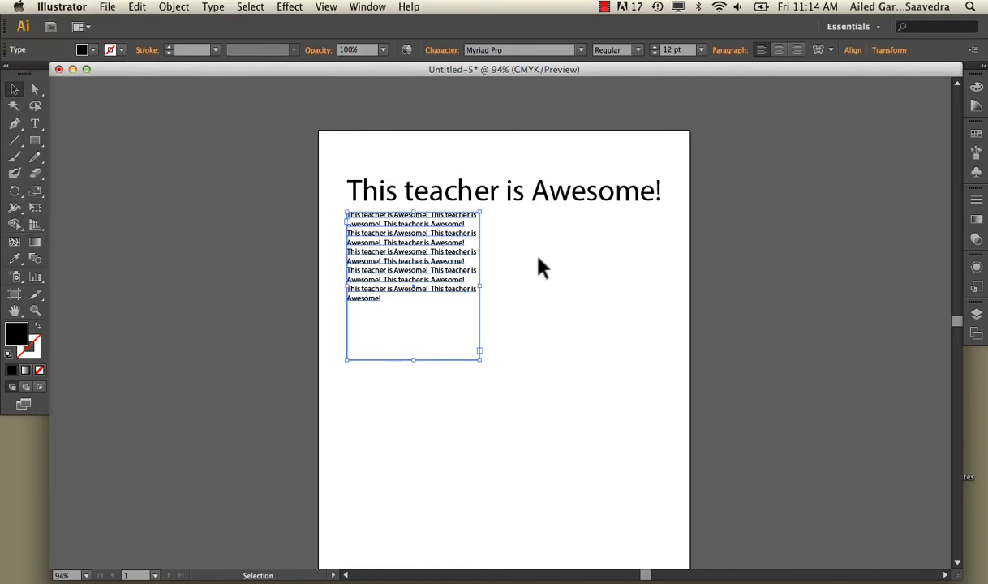
left_click_drag(482, 289, 505, 288)
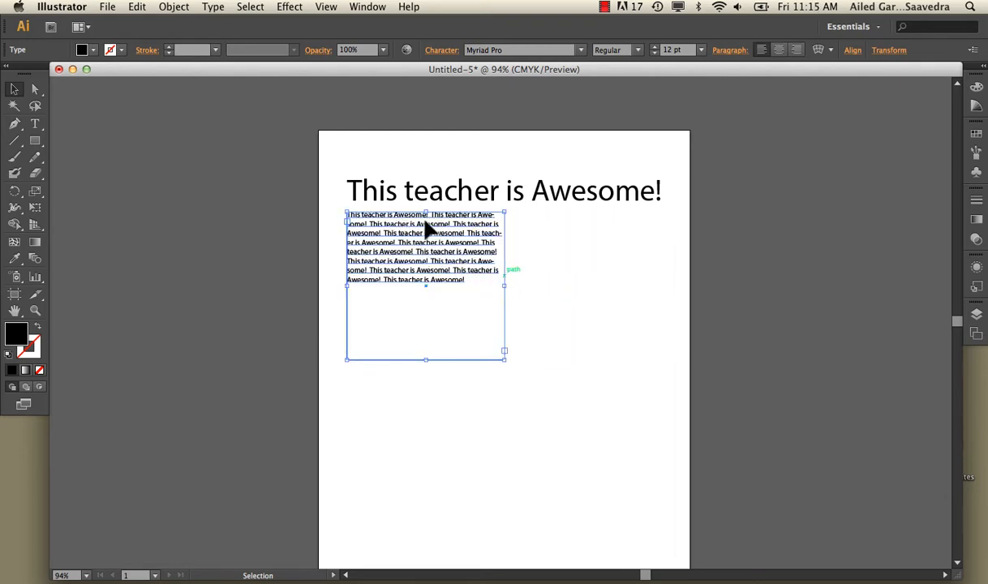
left_click_drag(504, 288, 470, 296)
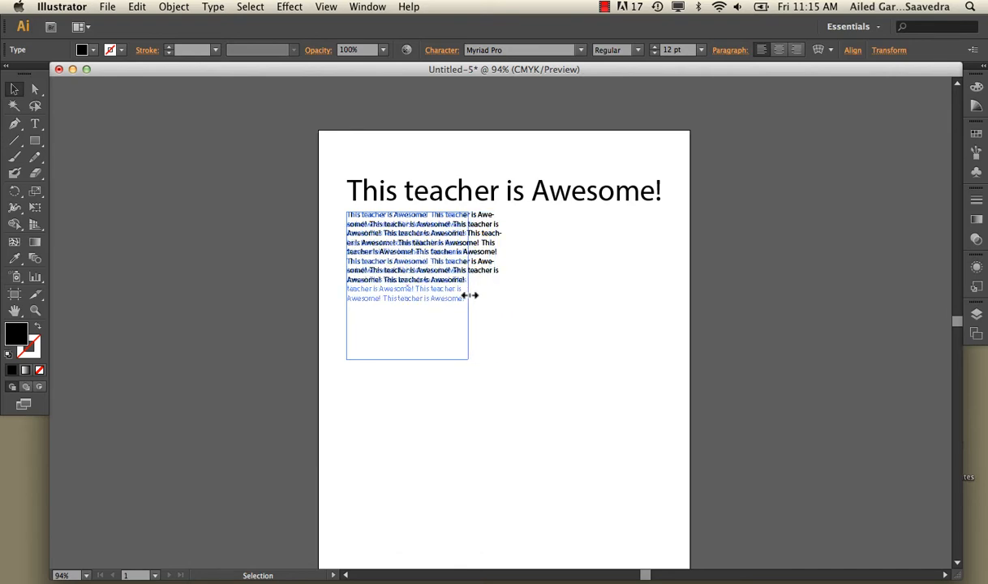
left_click_drag(539, 294, 470, 290)
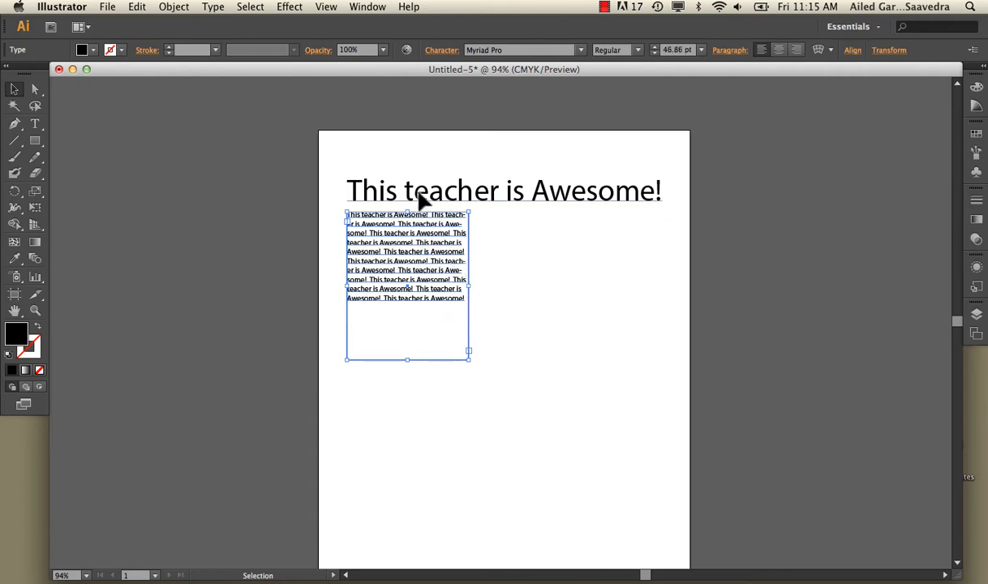
Step: Scale the heading down proportionally to about 26 pt
left_click(420, 201)
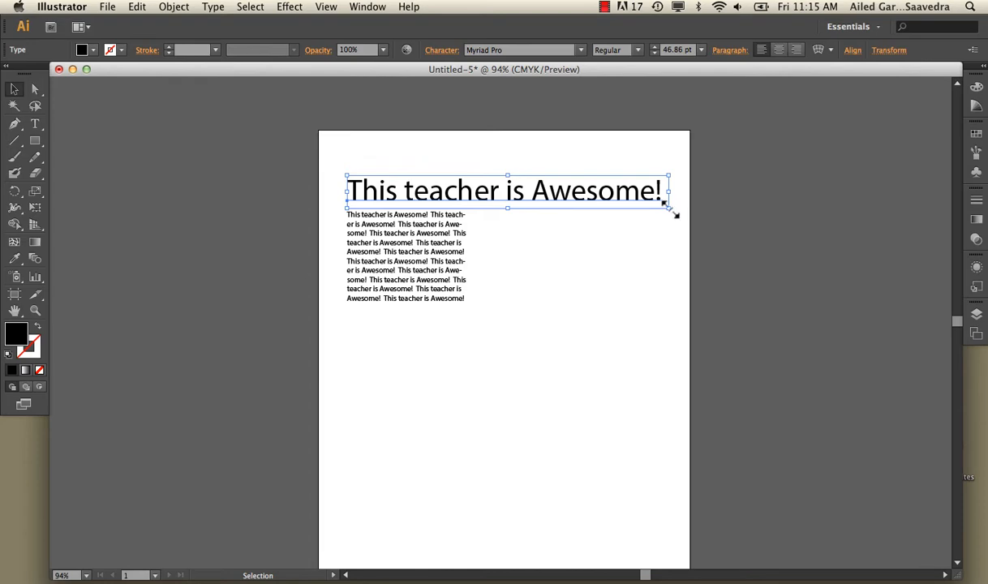
left_click_drag(672, 211, 529, 193)
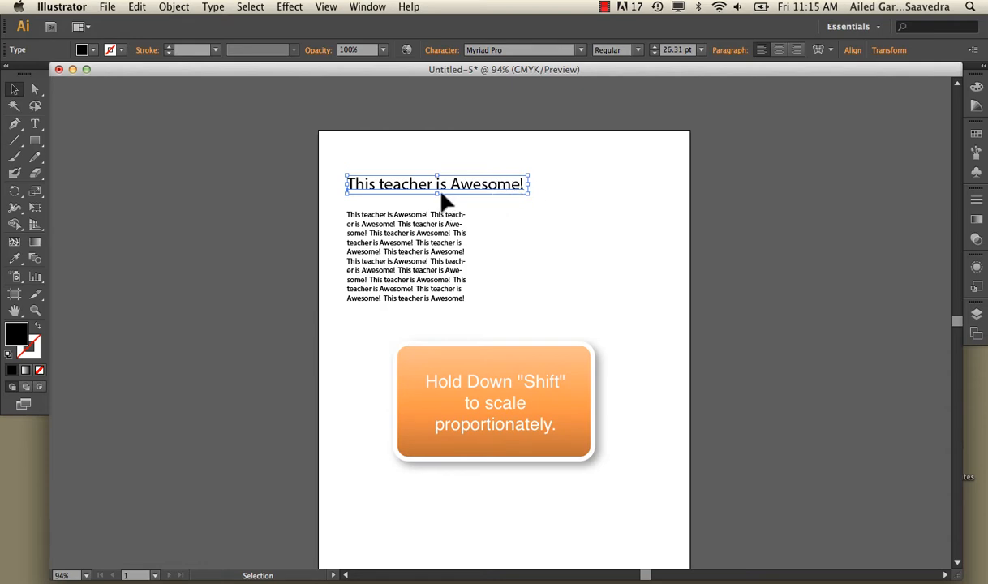
Step: Try stretching the heading vertically and horizontally without keeping its proportions, and undo both stretches
left_click_drag(437, 193, 437, 269)
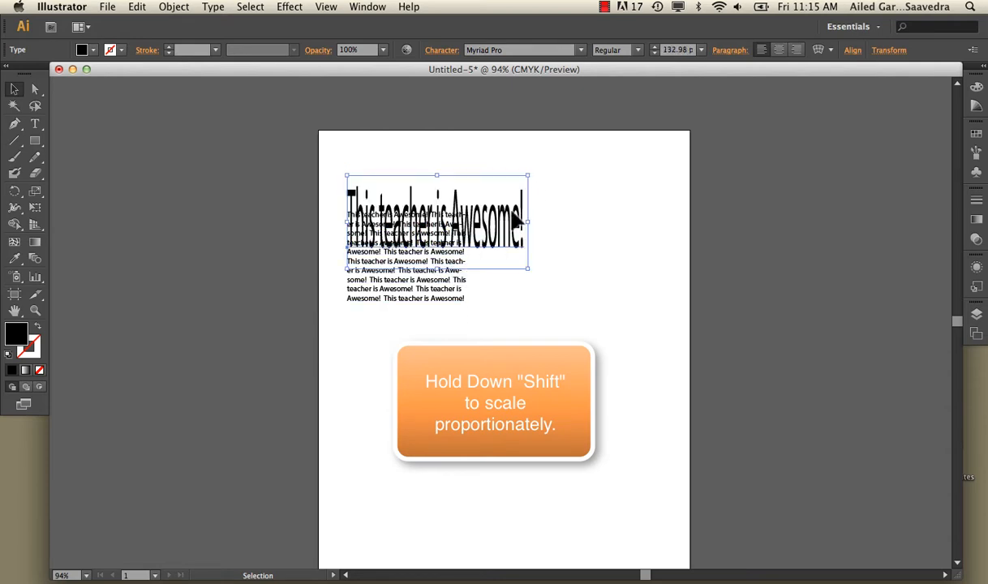
left_click_drag(532, 220, 949, 219)
key("super+z")
key("super+z")
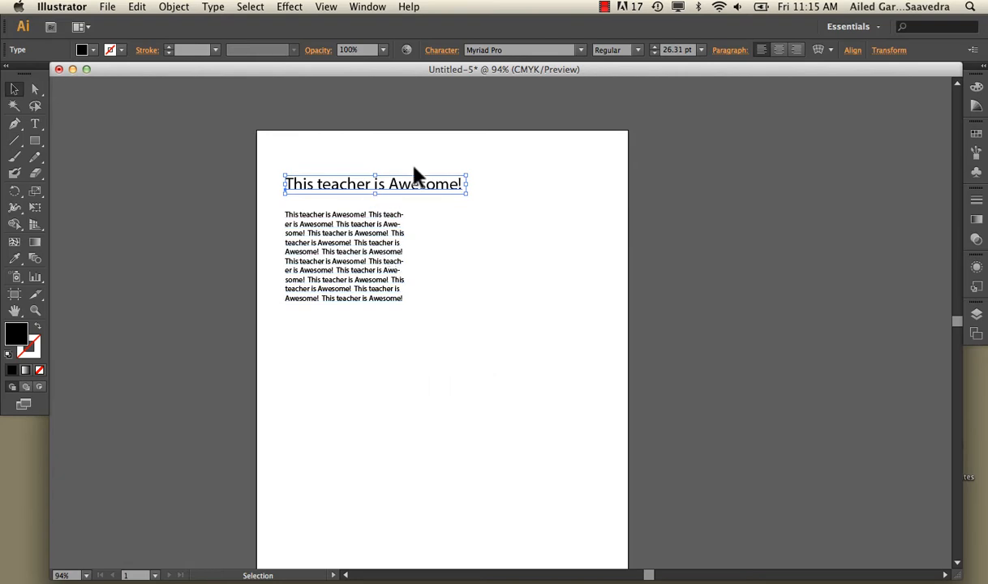
Step: Resize the body text frame from its corner to slightly wider than the heading and just taller than its text
left_click(359, 264)
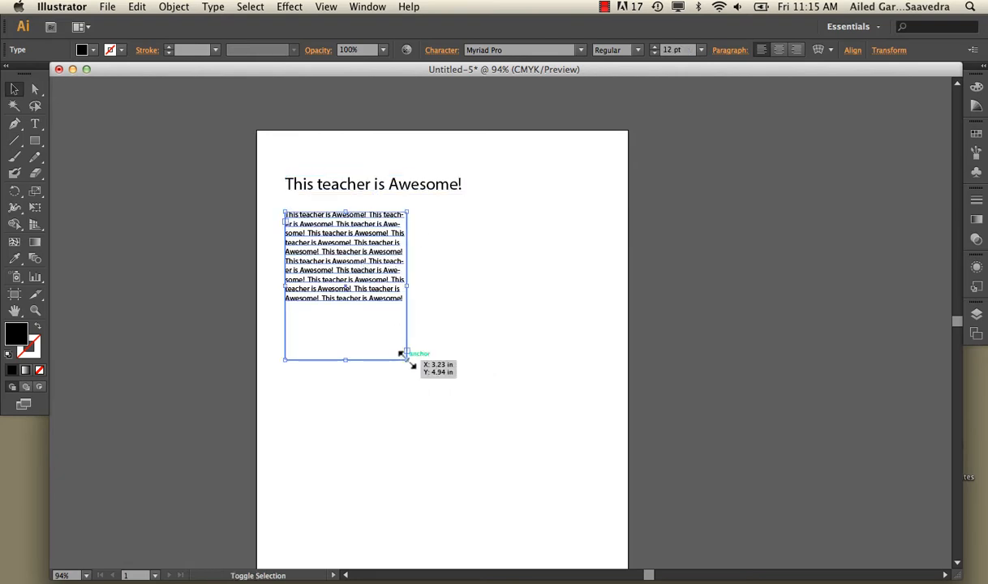
left_click_drag(406, 359, 598, 507)
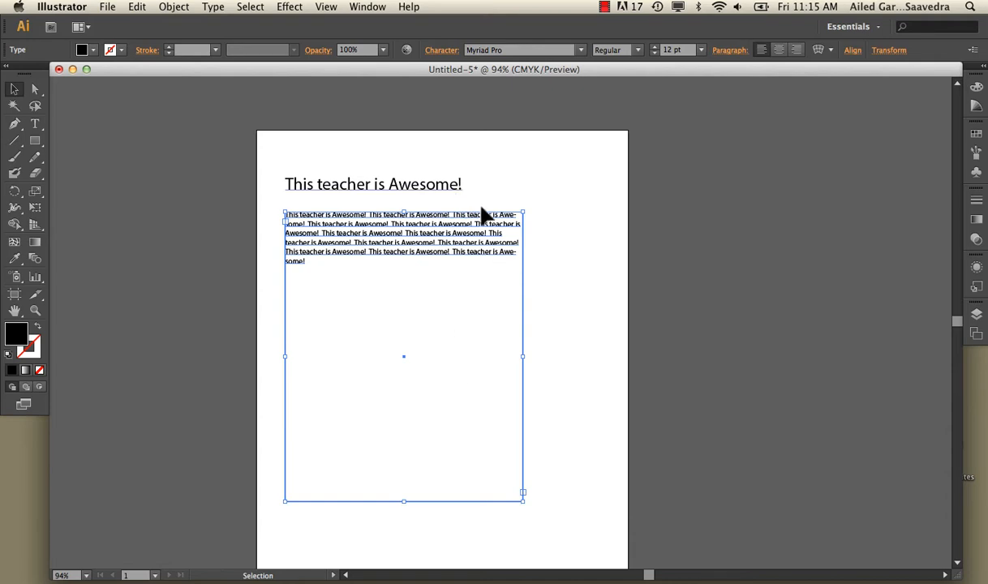
left_click_drag(526, 491, 475, 289)
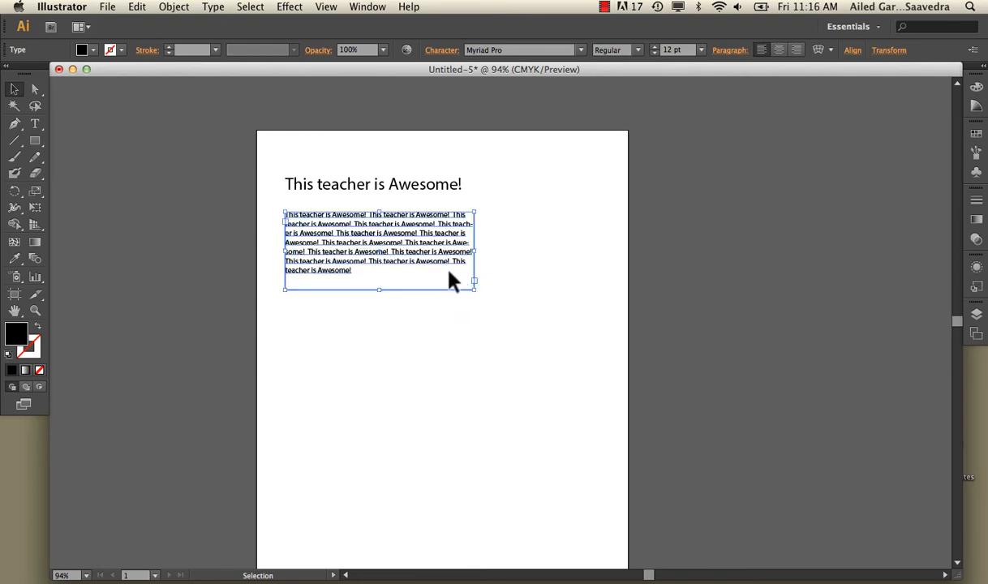
Step: Open the body text for editing, select all of it, and place the insertion point within its second-to-last line
double_click(422, 262)
key("super+a")
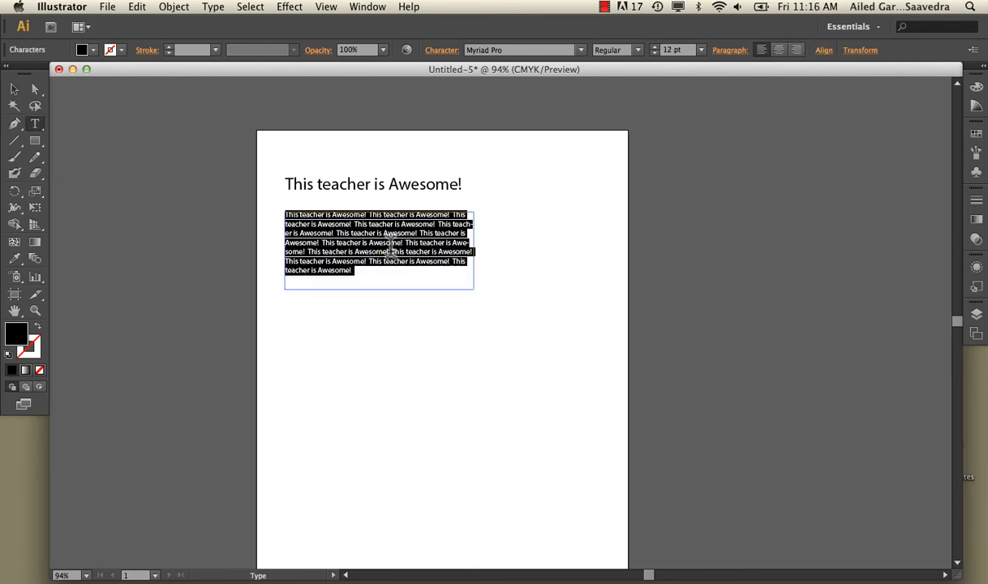
left_click(375, 270)
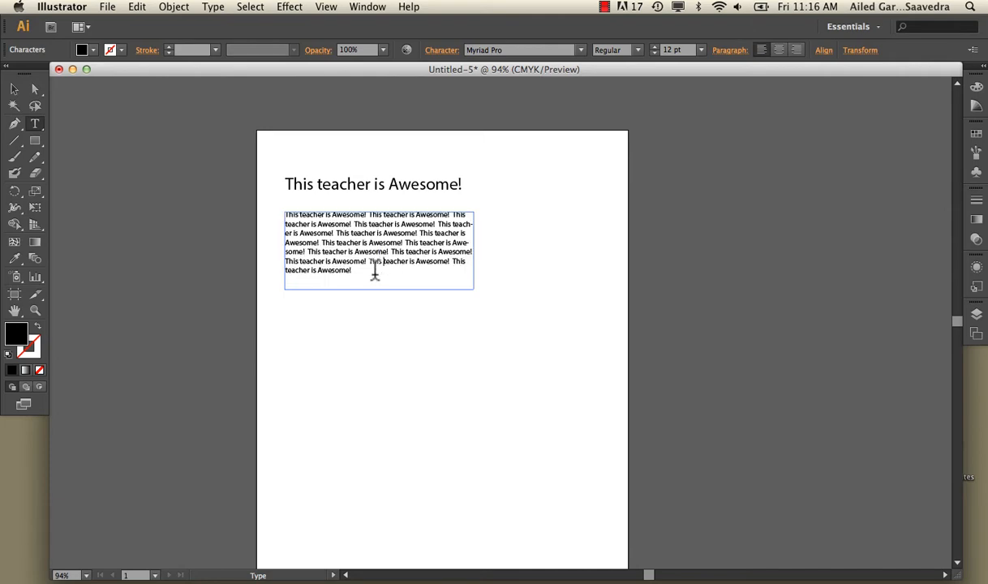
Step: Select all of the body text and try it at 48 pt, 14 pt and 24 pt
left_click_drag(375, 270, 277, 199)
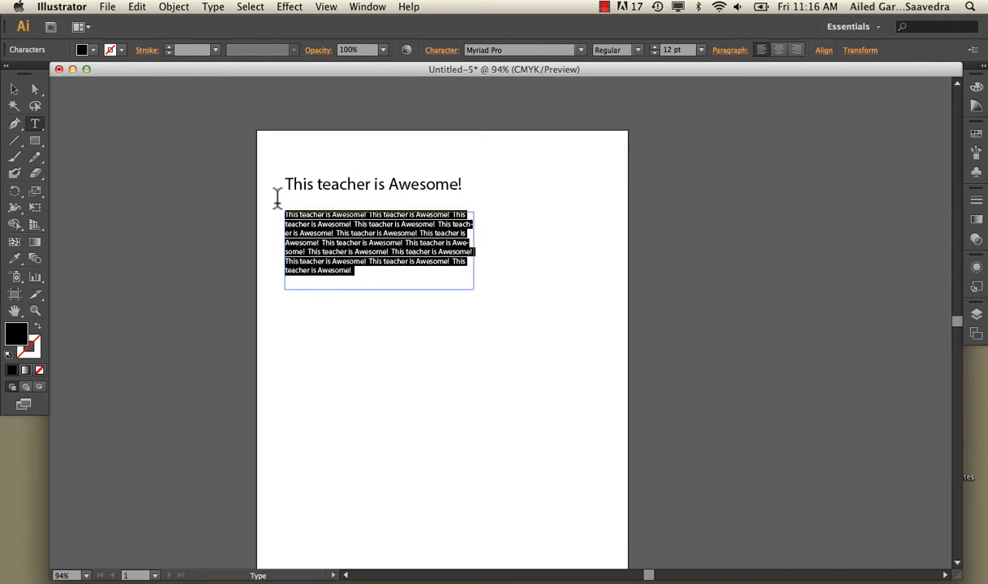
left_click(702, 51)
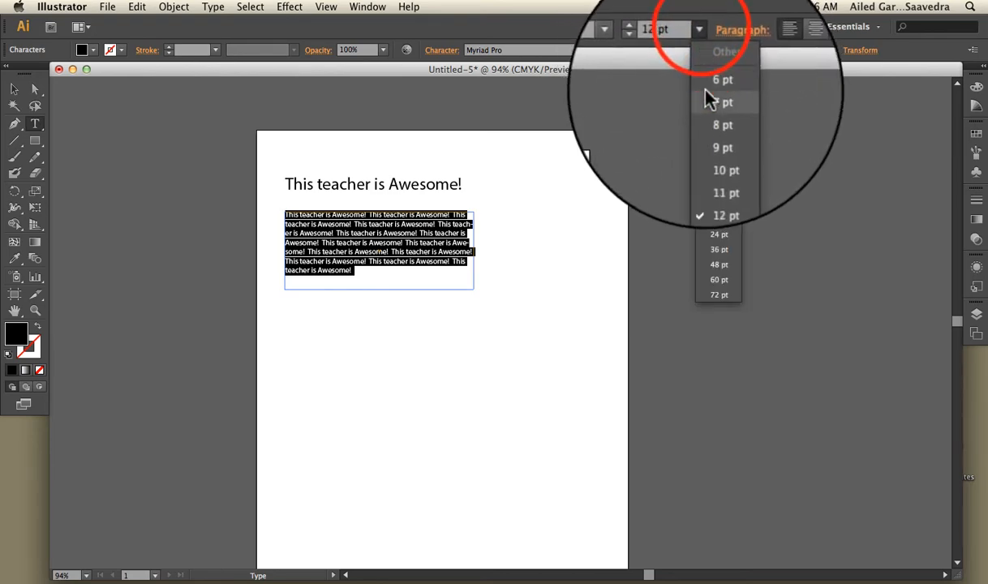
left_click(723, 258)
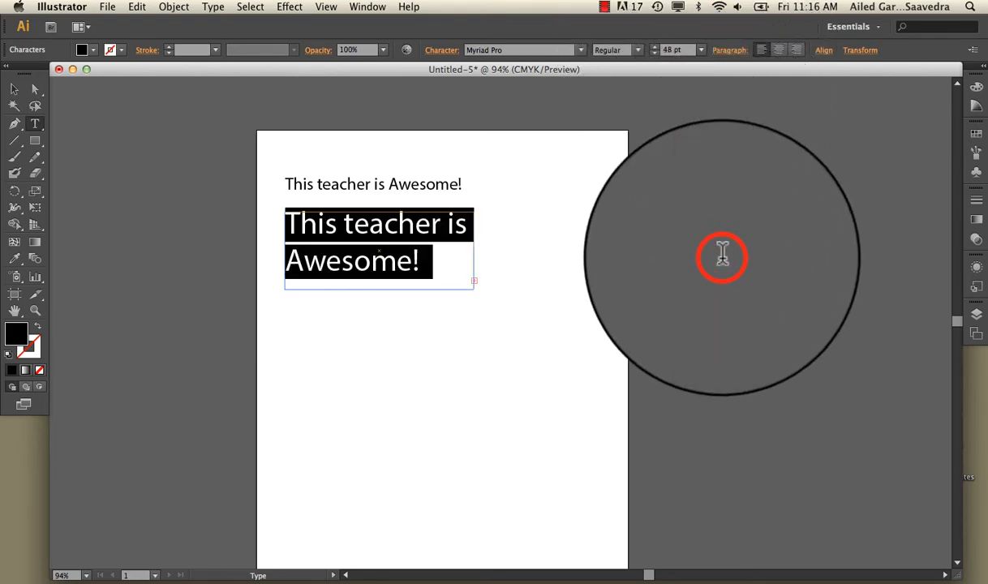
left_click(701, 50)
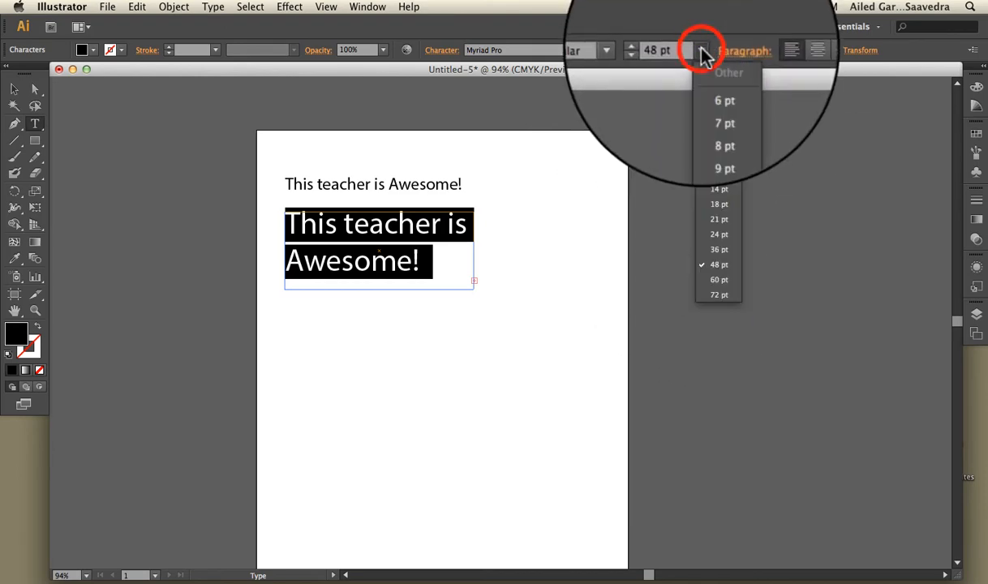
left_click(722, 190)
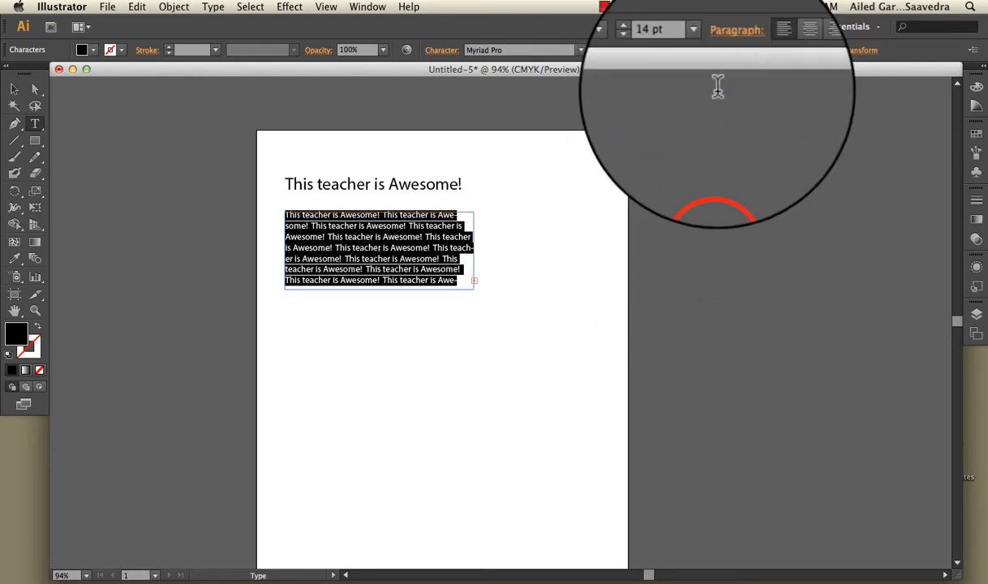
left_click(701, 50)
left_click(721, 224)
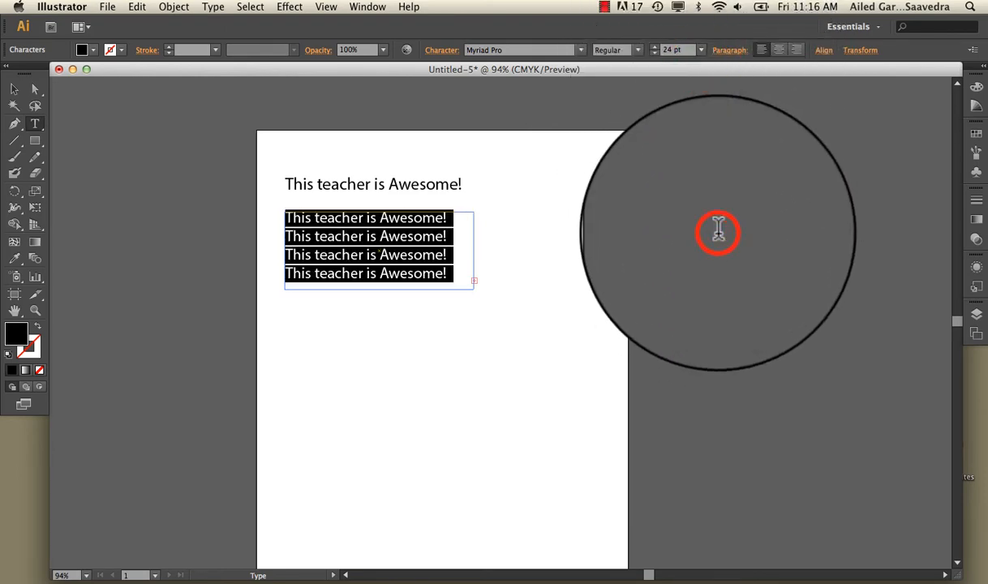
left_click(701, 50)
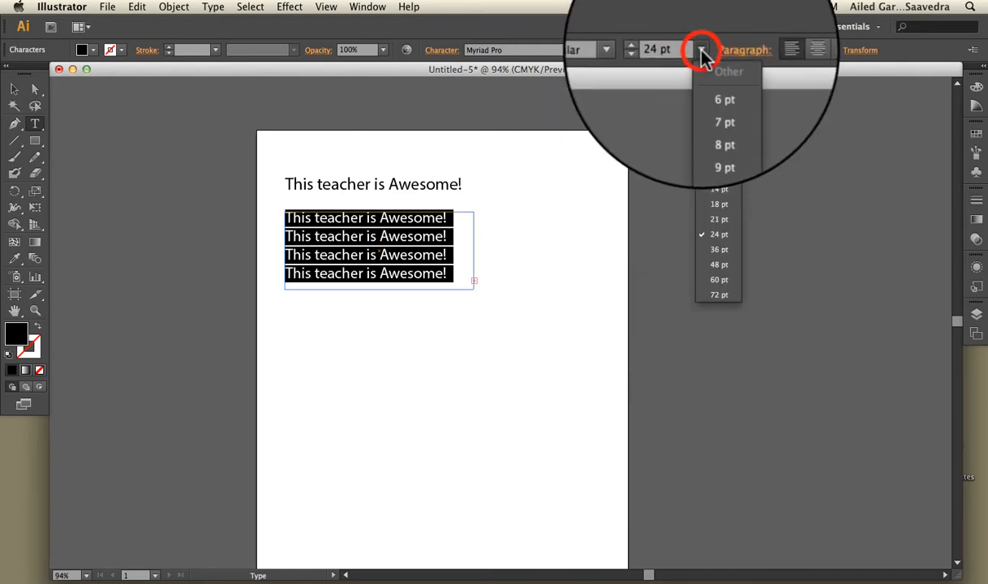
left_click(701, 50)
Step: Set the selected body text's font style to Black Condensed Italic
left_click(612, 47)
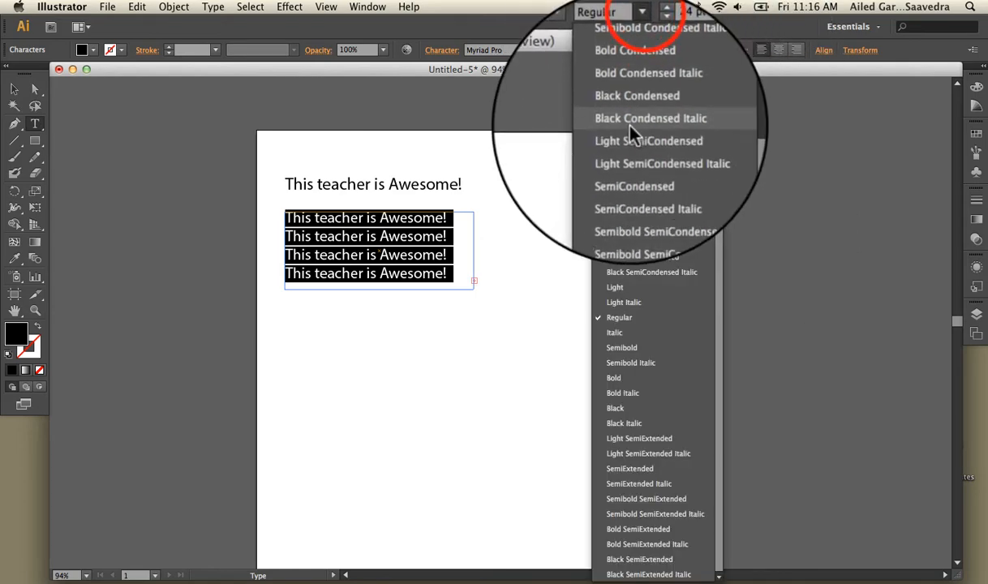
left_click(599, 120)
left_click(606, 48)
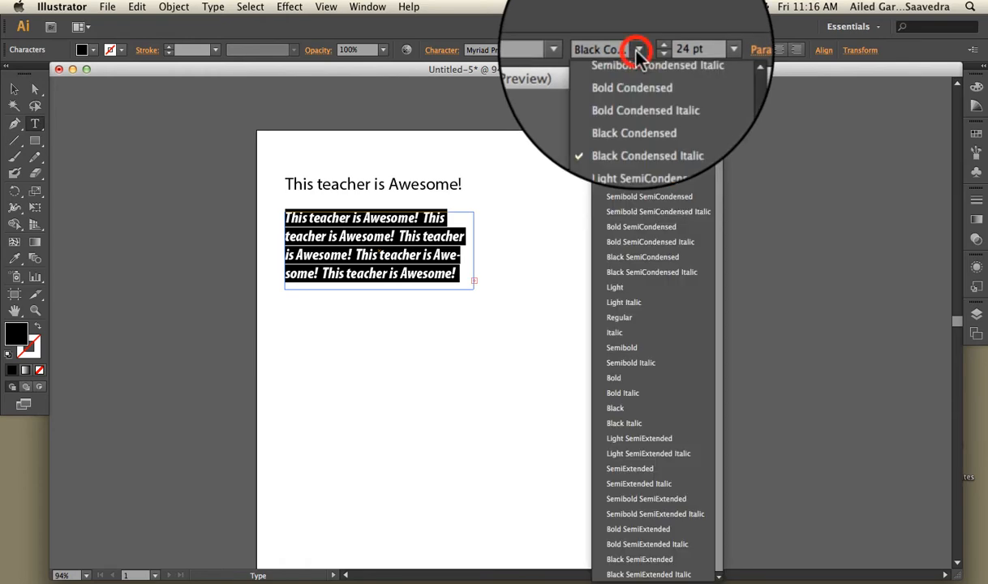
left_click(605, 48)
Step: Change the body text's font to Noteworthy Bold at 10 pt and finish editing the text
left_click(584, 51)
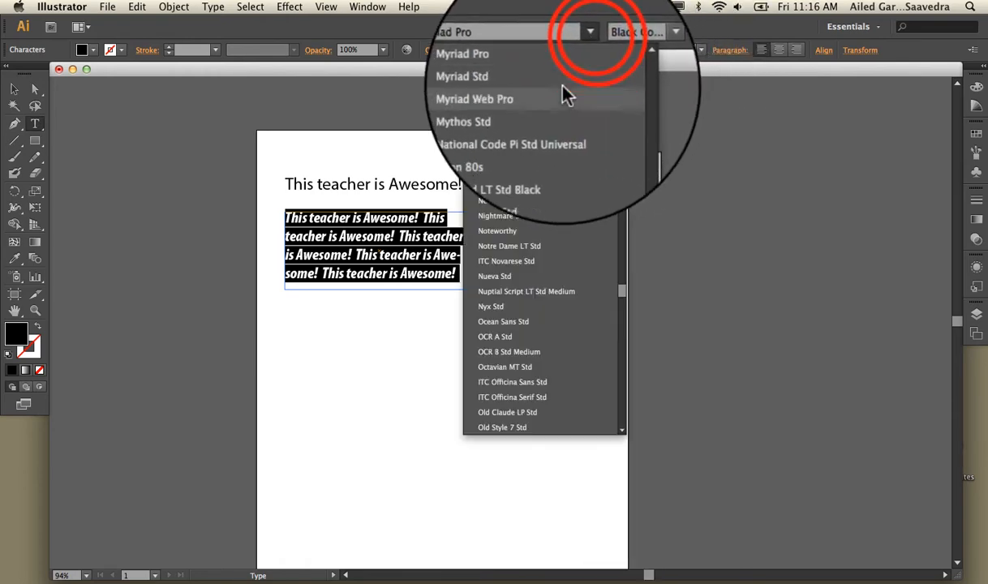
left_click(548, 227)
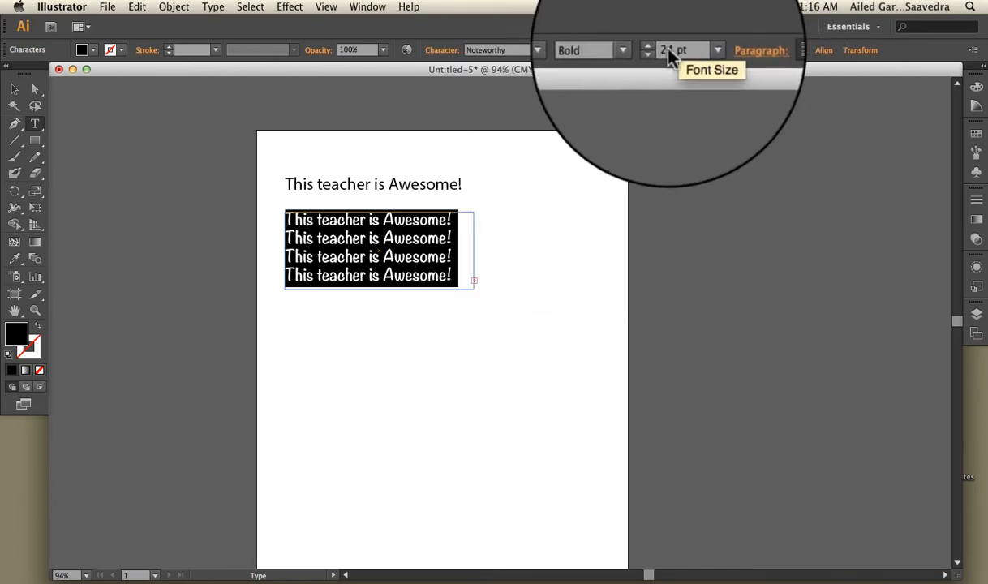
left_click(700, 49)
left_click(713, 148)
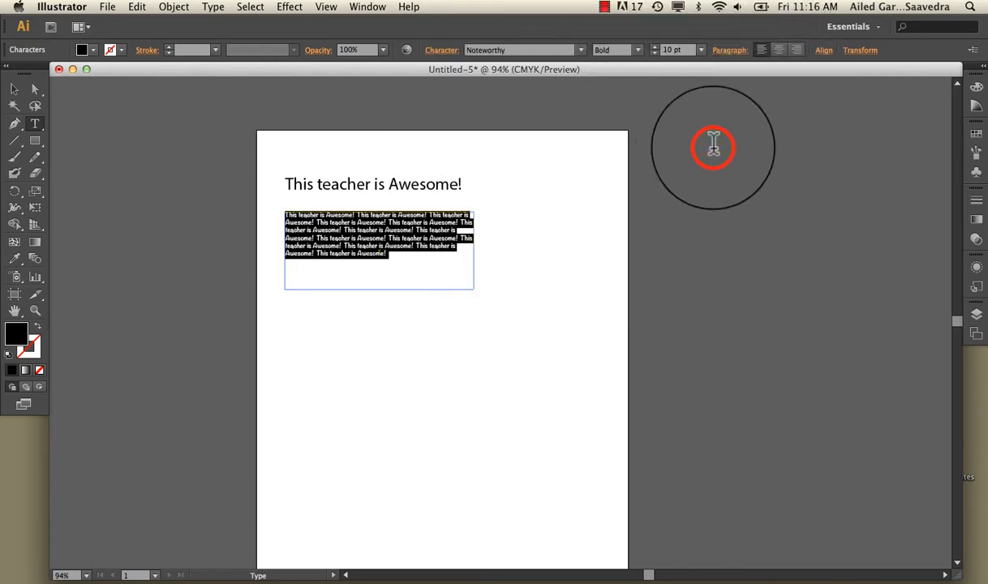
left_click(406, 225)
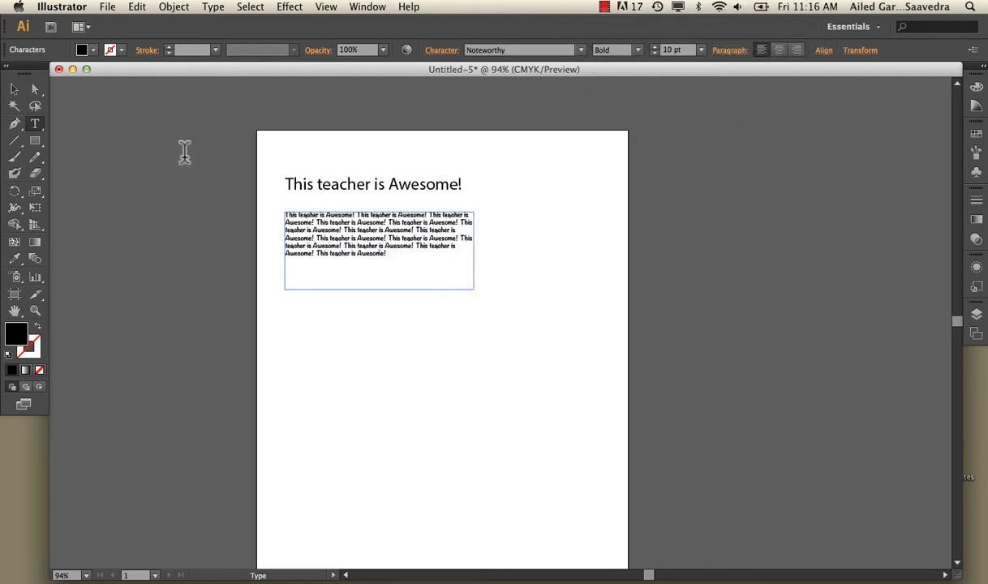
left_click(14, 89)
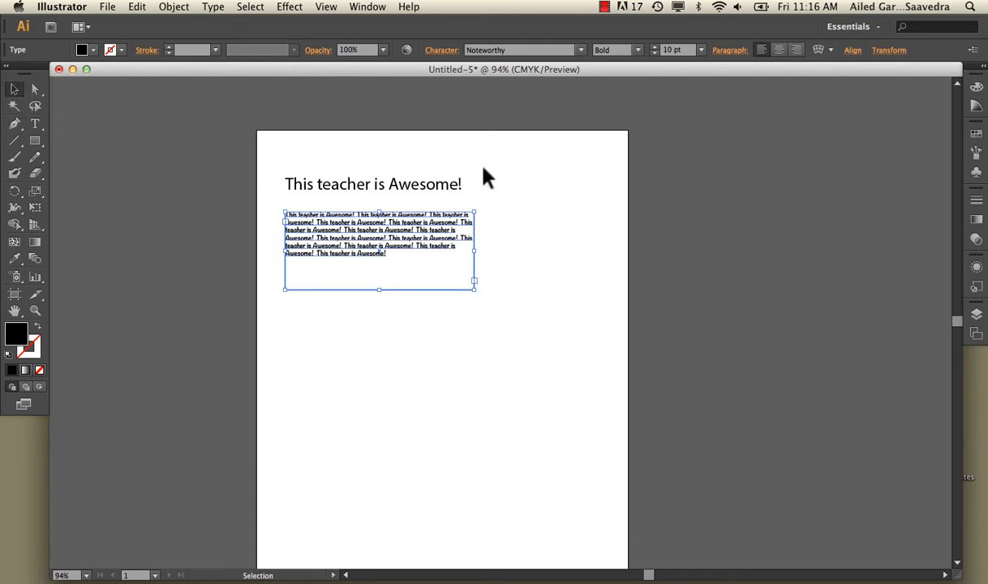
Step: Reopen the body text for editing, highlight all of it, and clear the highlight
double_click(410, 215)
left_click_drag(387, 254, 267, 186)
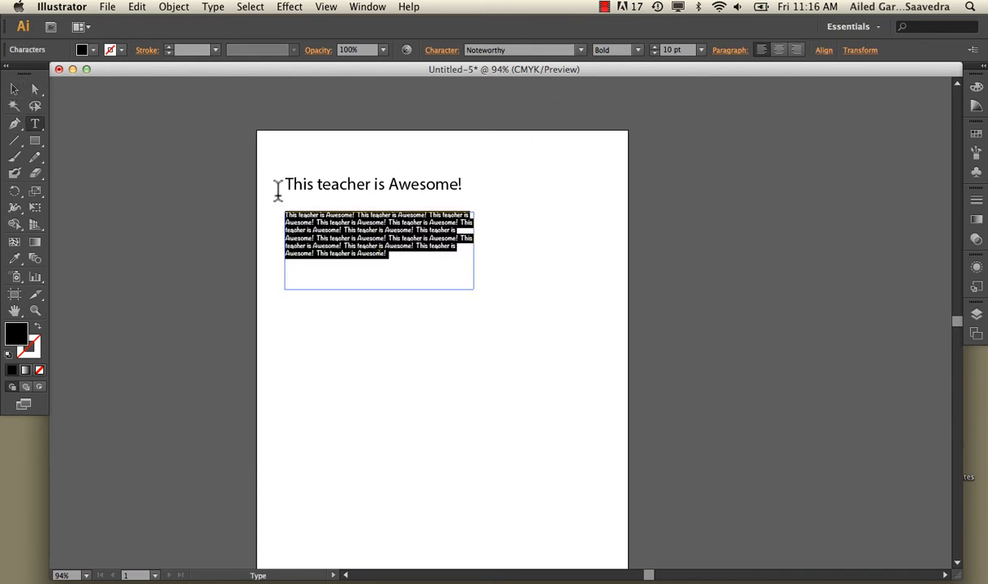
left_click(403, 254)
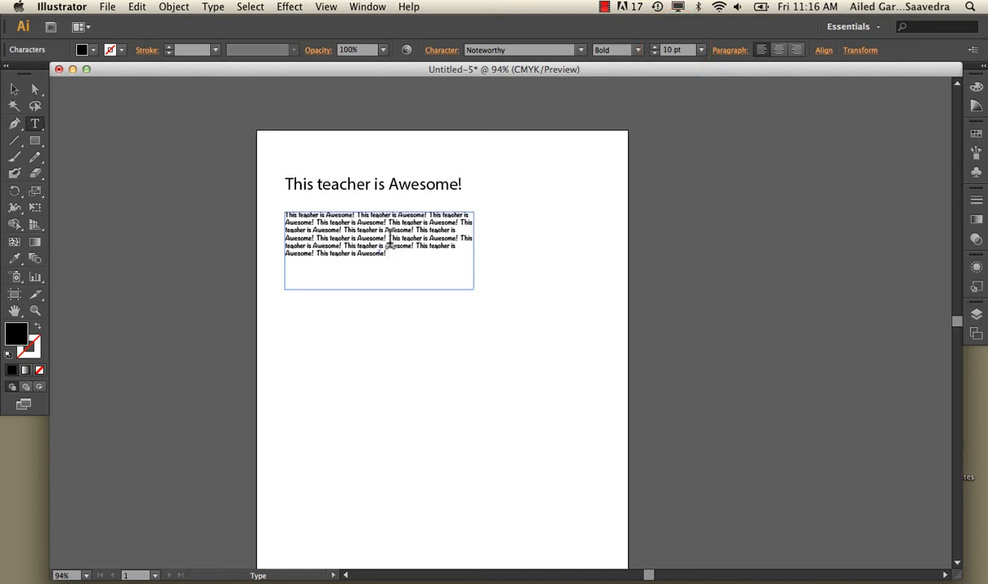
Step: Scale the whole body text frame up proportionally from its center to about 24 pt text
left_click(17, 89)
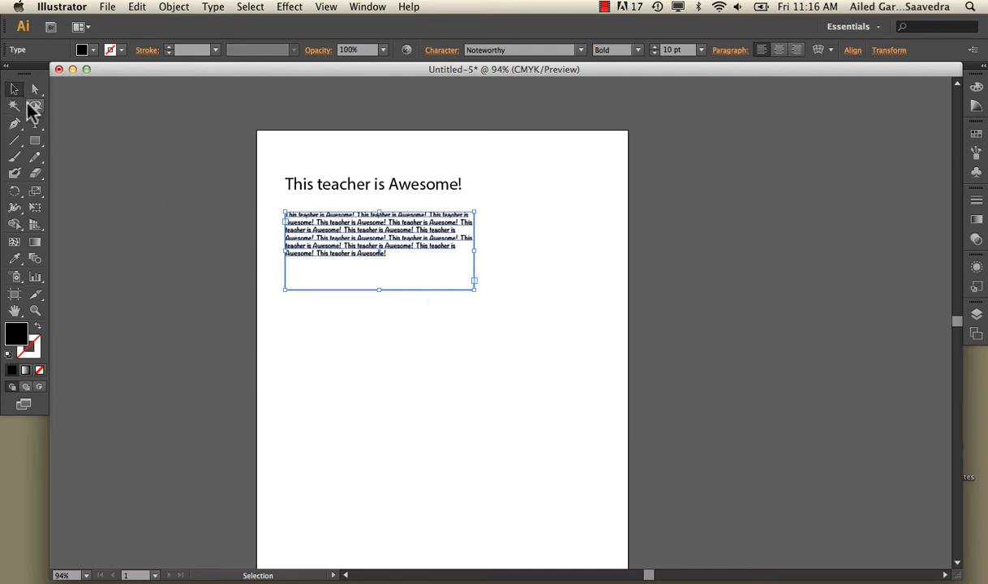
left_click(35, 191)
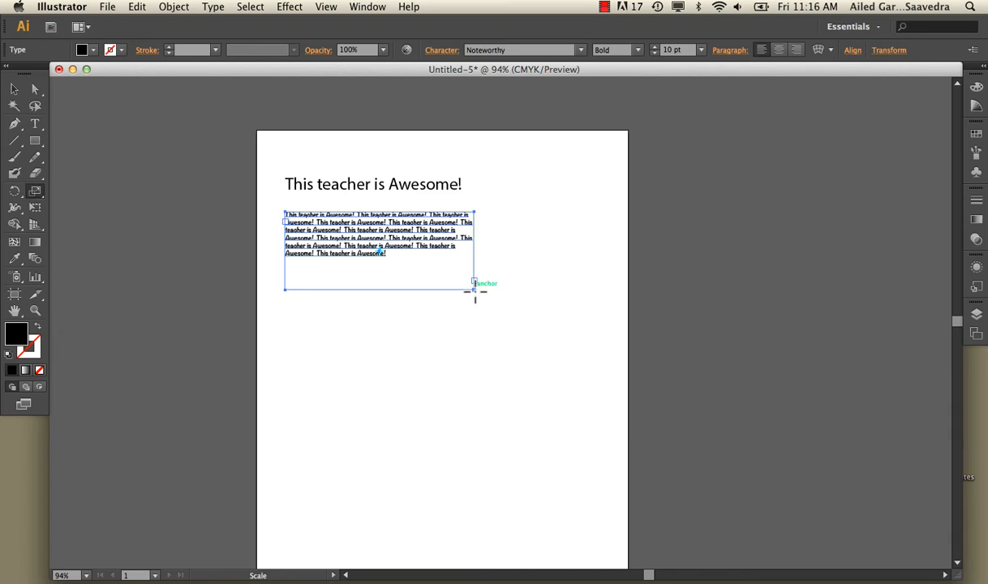
left_click_drag(475, 290, 574, 344)
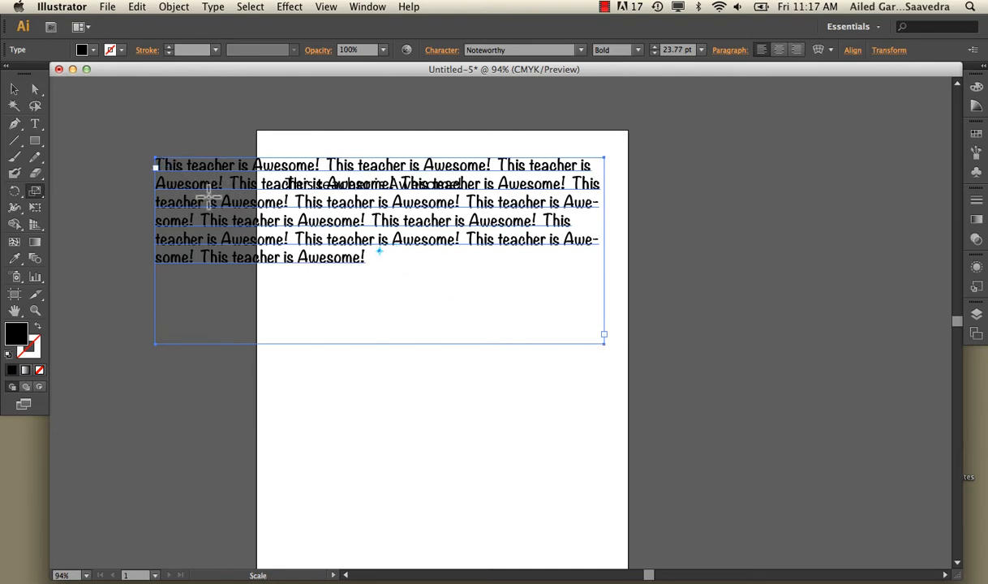
Step: Scale the body text down from its upper-left corner to about 7.7 pt and move the frame onto the page below the heading
left_click(164, 166)
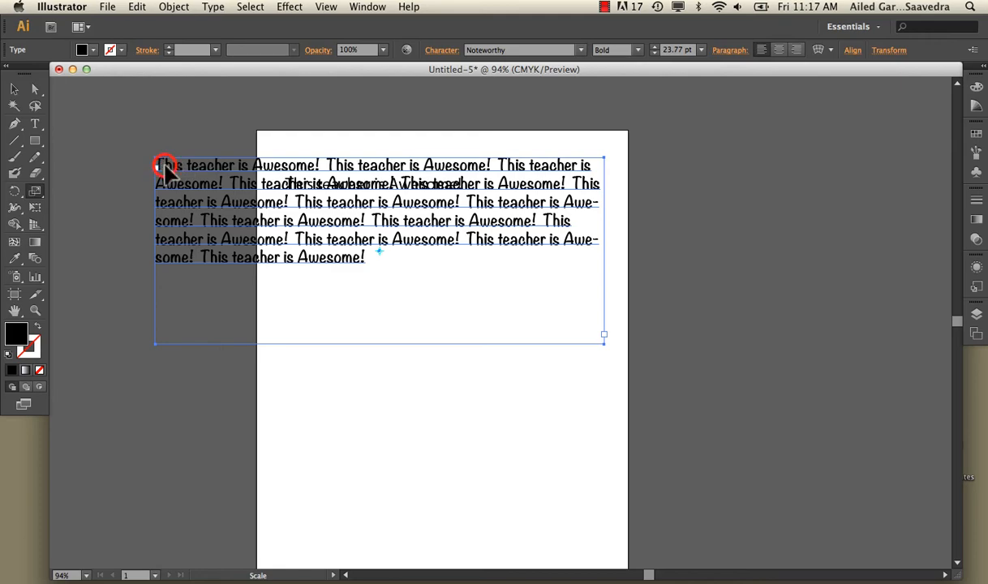
left_click_drag(602, 342, 399, 274)
key("ctrl+z")
left_click_drag(603, 343, 362, 242)
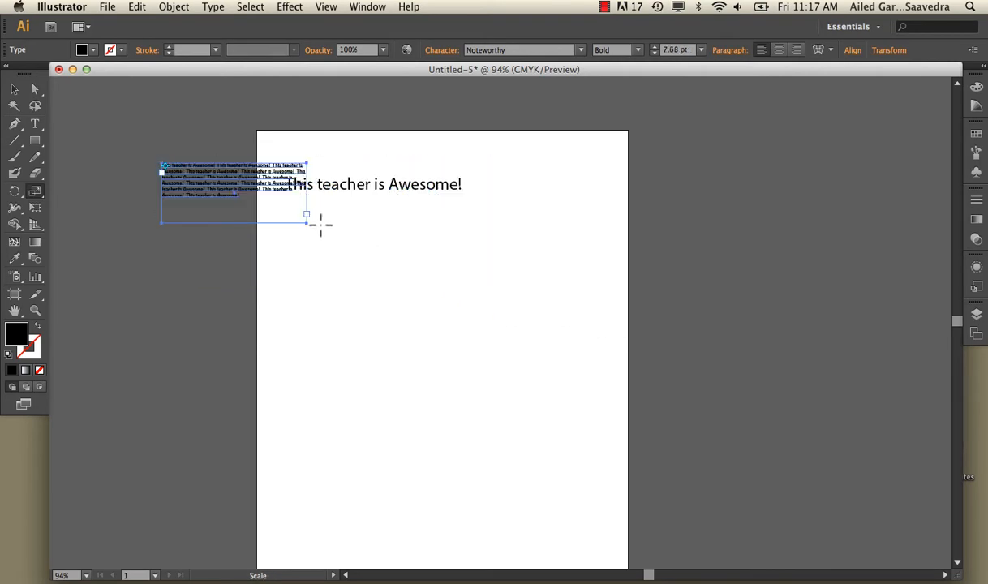
left_click(14, 91)
left_click_drag(221, 172, 394, 273)
Step: Try scaling the body text up from its center and from its upper-left corner, undoing each attempt
left_click(35, 190)
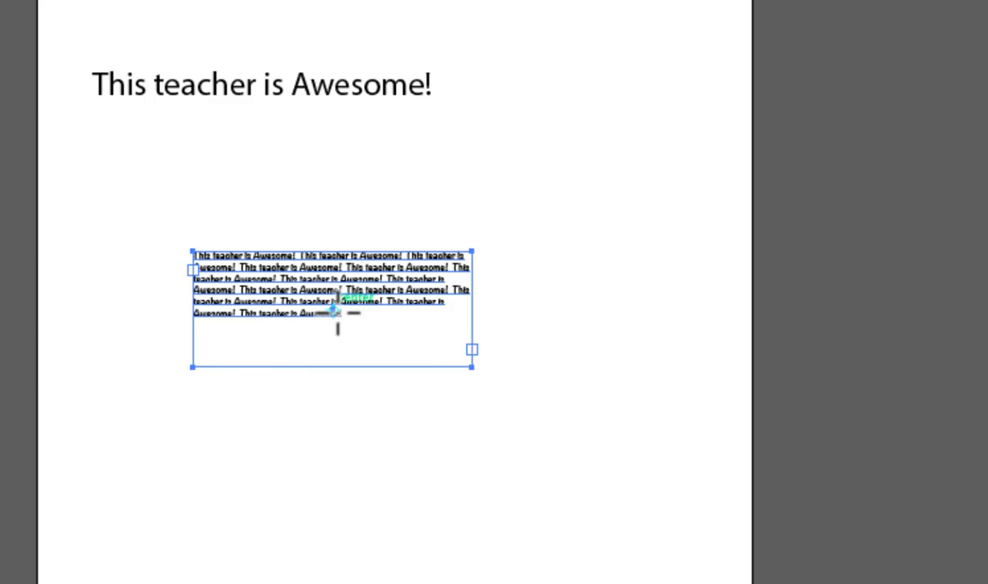
left_click_drag(472, 376, 577, 435)
key("ctrl+z")
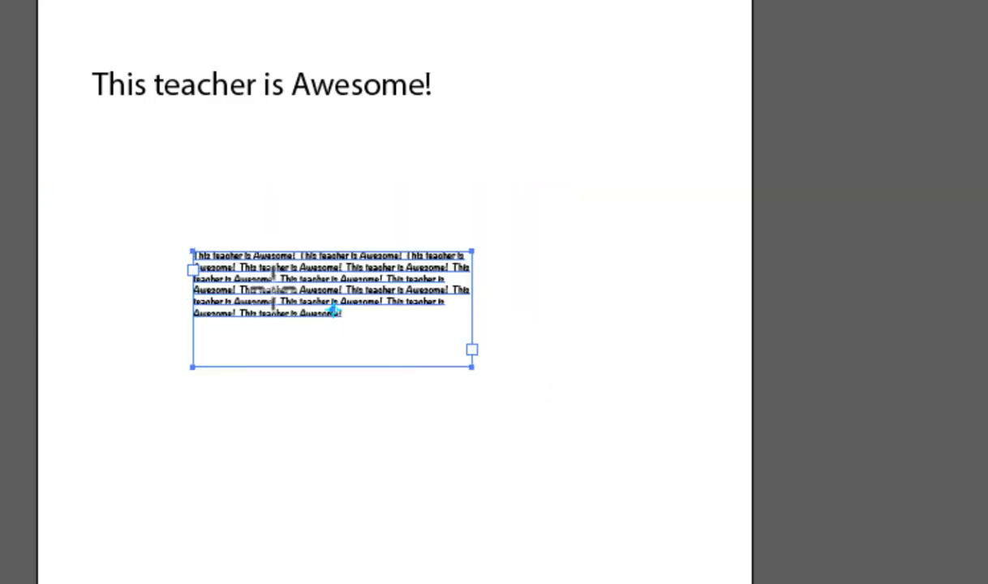
left_click(193, 252)
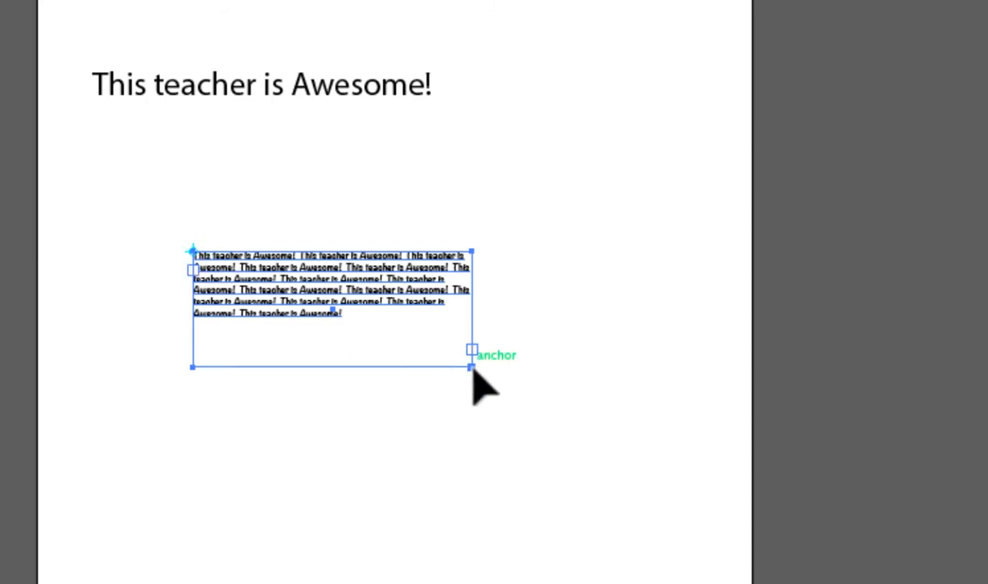
left_click_drag(473, 369, 698, 487)
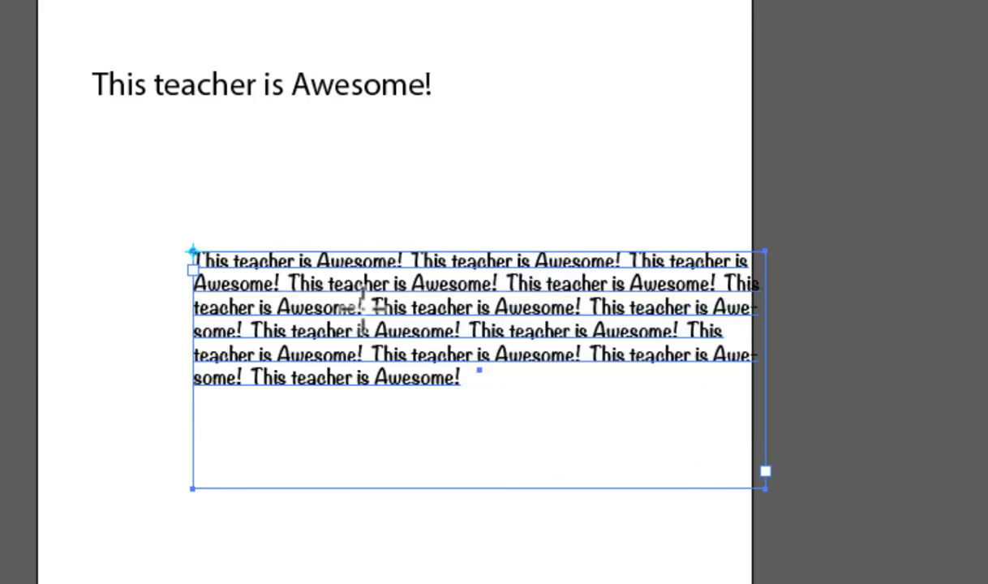
key("ctrl+z")
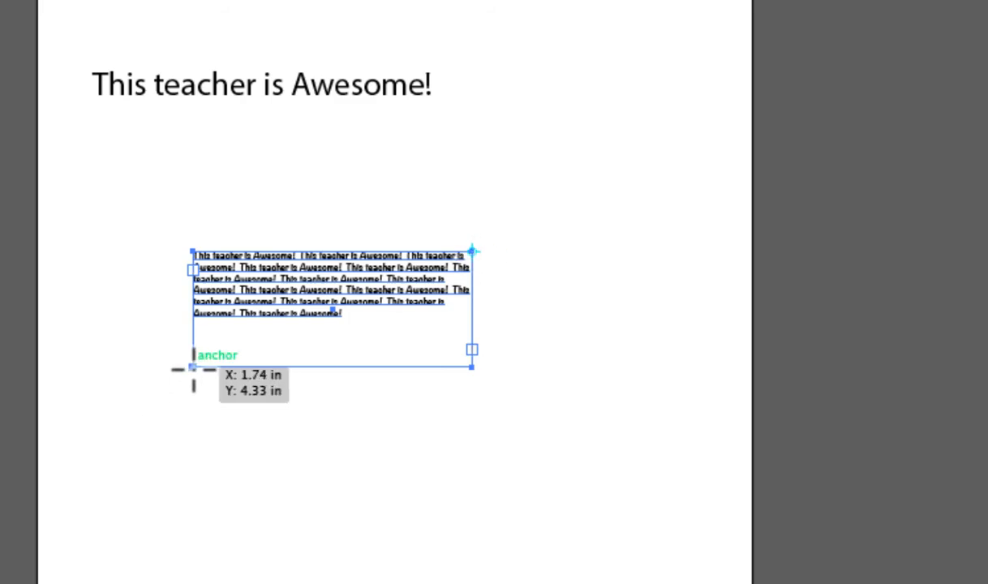
Step: Scale the body text up from its upper-right corner to 16.6 pt and move the frame back within the page below the heading
left_click_drag(191, 368, 0, 500)
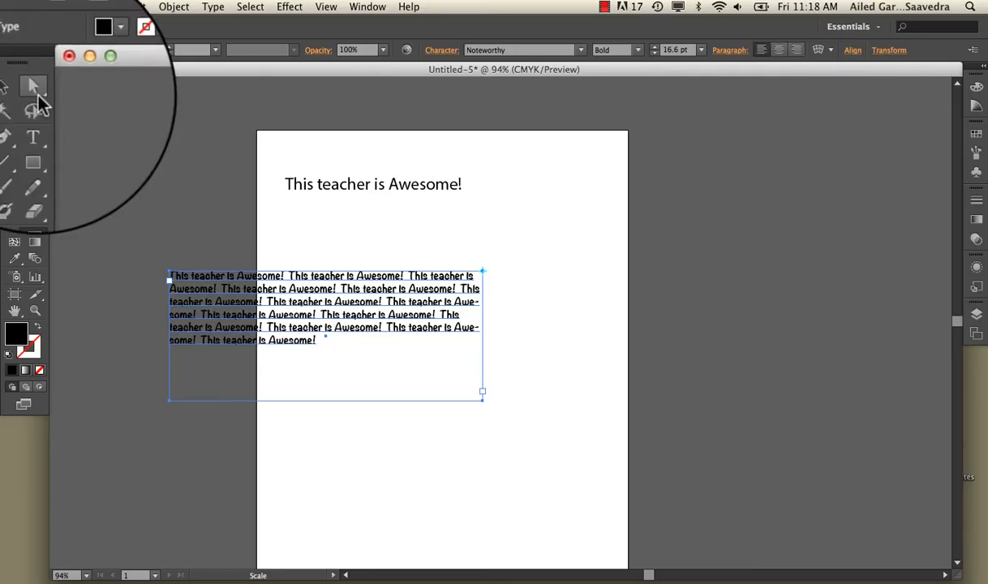
left_click(34, 88)
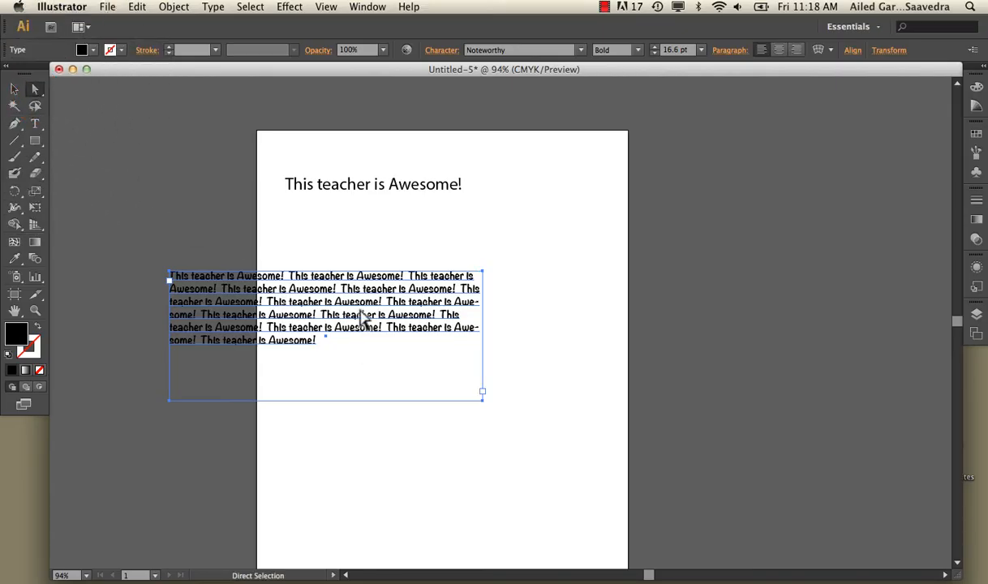
left_click_drag(319, 299, 438, 284)
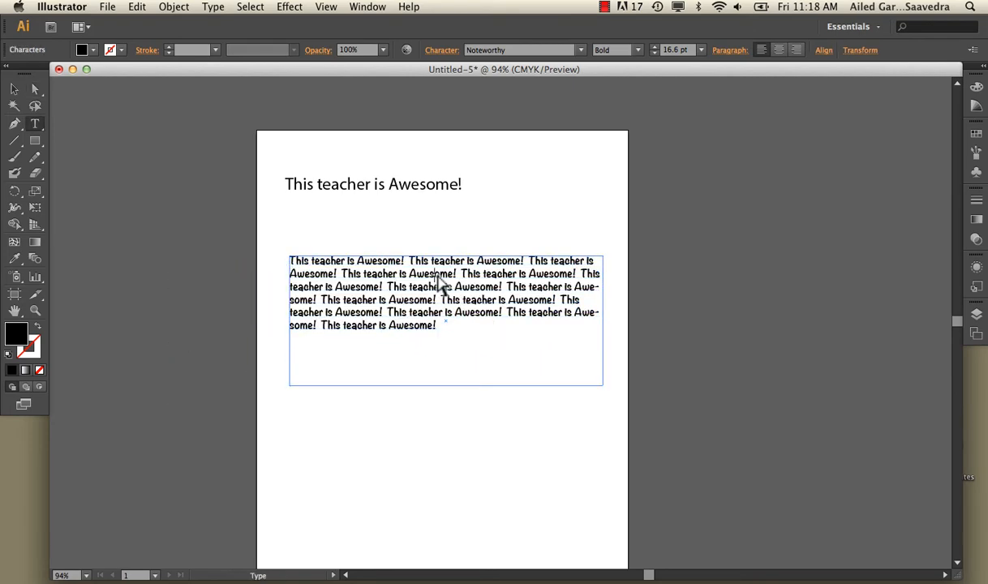
Step: Replace the capital "A" in the heading with a lowercase "a" to read "This teacher is awesome!"
double_click(438, 276)
left_click_drag(397, 185, 392, 184)
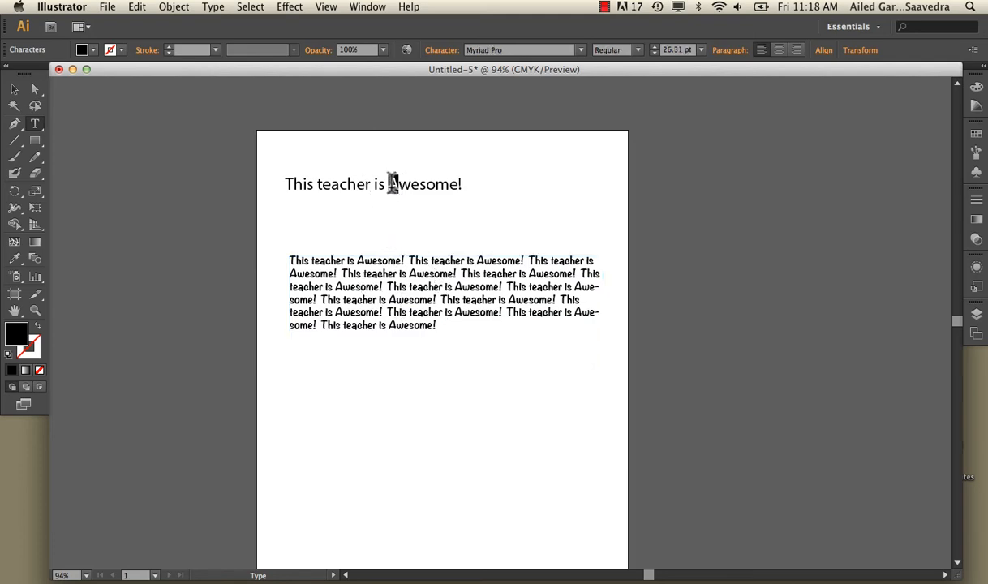
key("BackSpace")
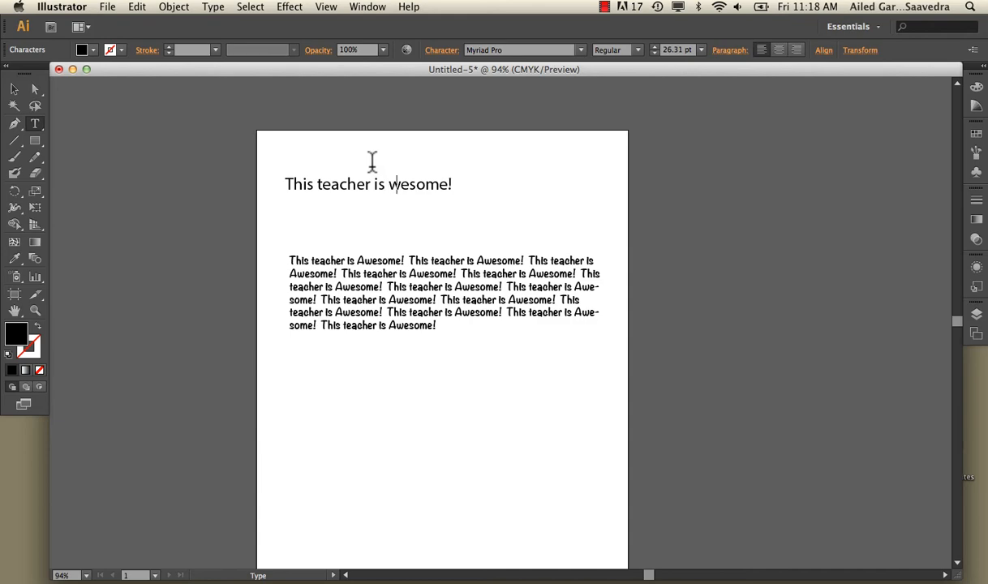
type("a")
Step: Leave text editing and delete the body text frame below the heading
left_click(14, 88)
left_click(385, 300)
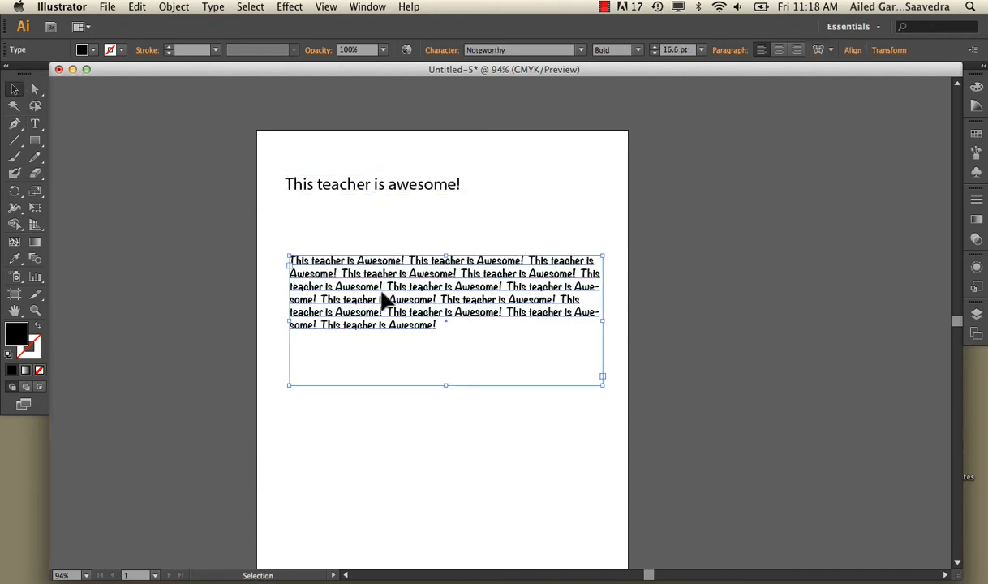
key("Delete")
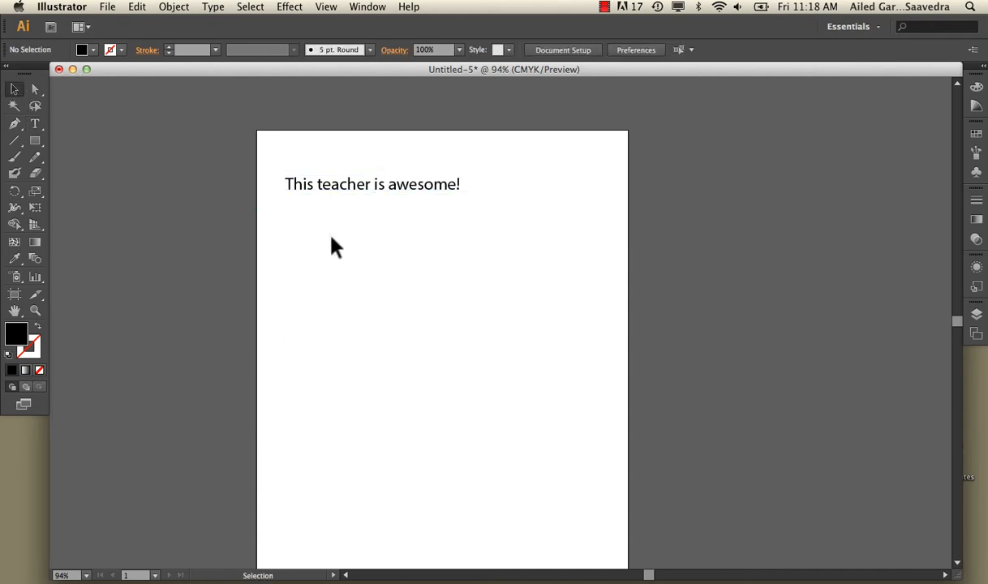
Step: Move the heading down toward the middle of the page and look over its available font styles
left_click_drag(353, 184, 425, 287)
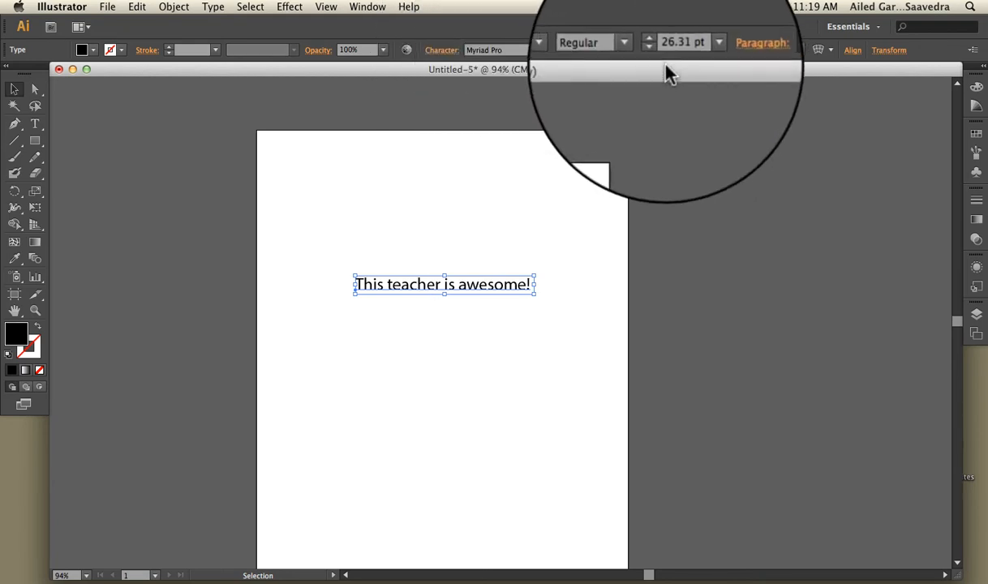
left_click(639, 51)
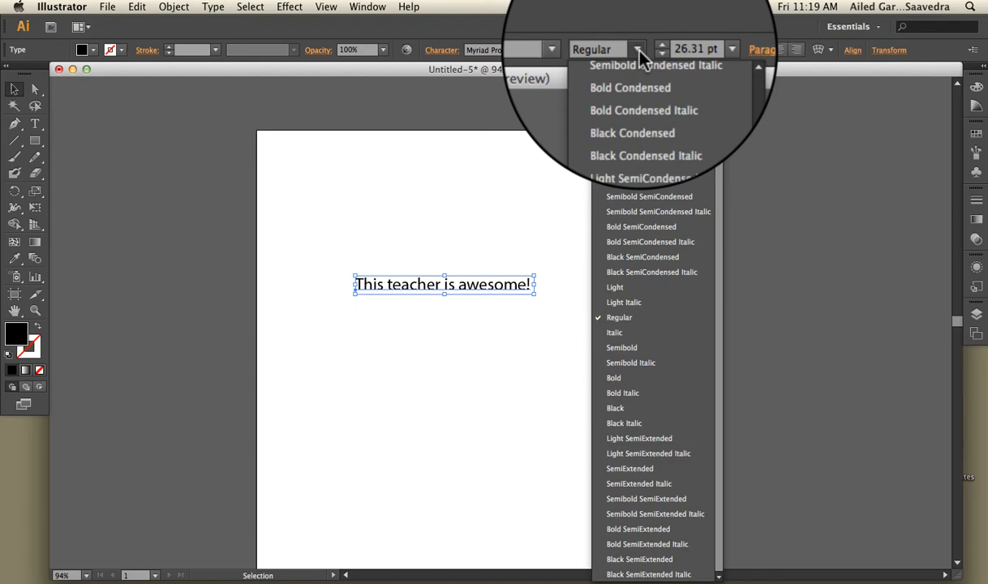
left_click(639, 50)
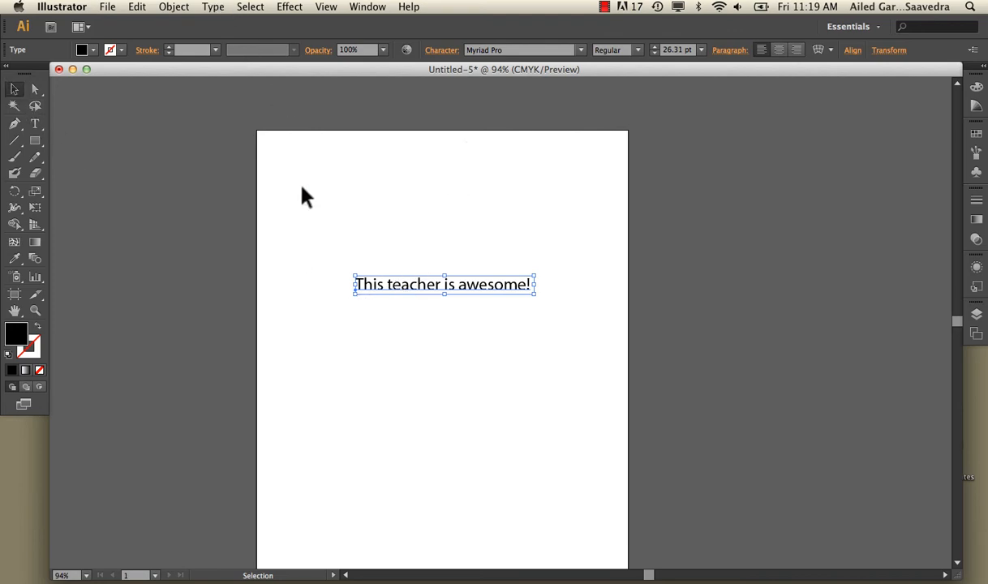
Step: Change the heading's case to UPPERCASE and after that to lowercase
left_click(226, 10)
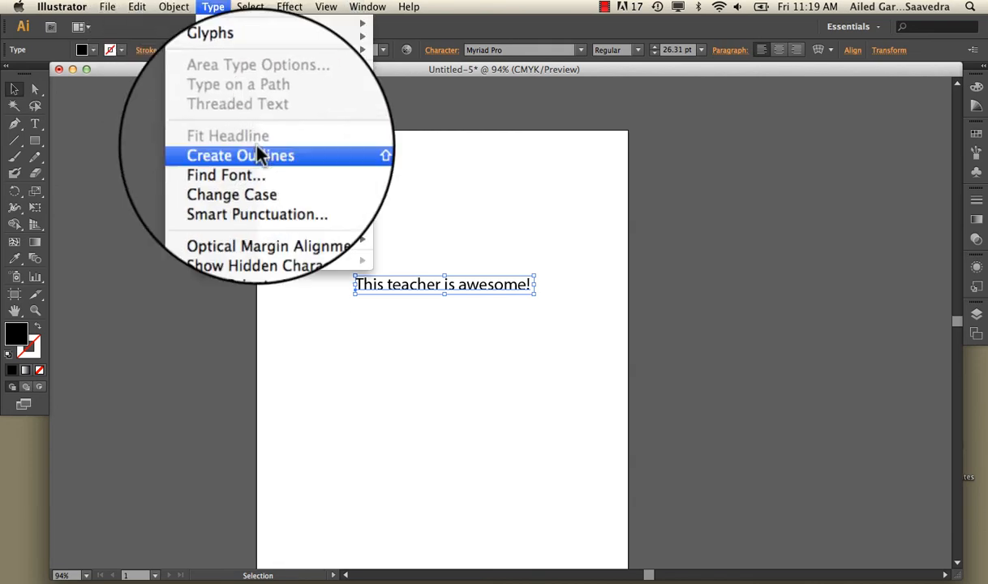
mouse_move(265, 180)
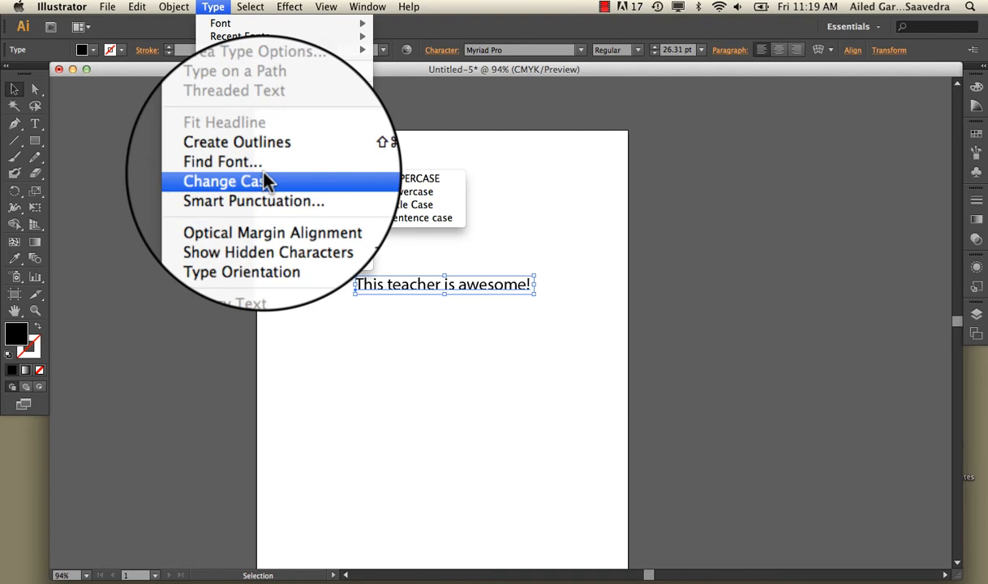
left_click(395, 182)
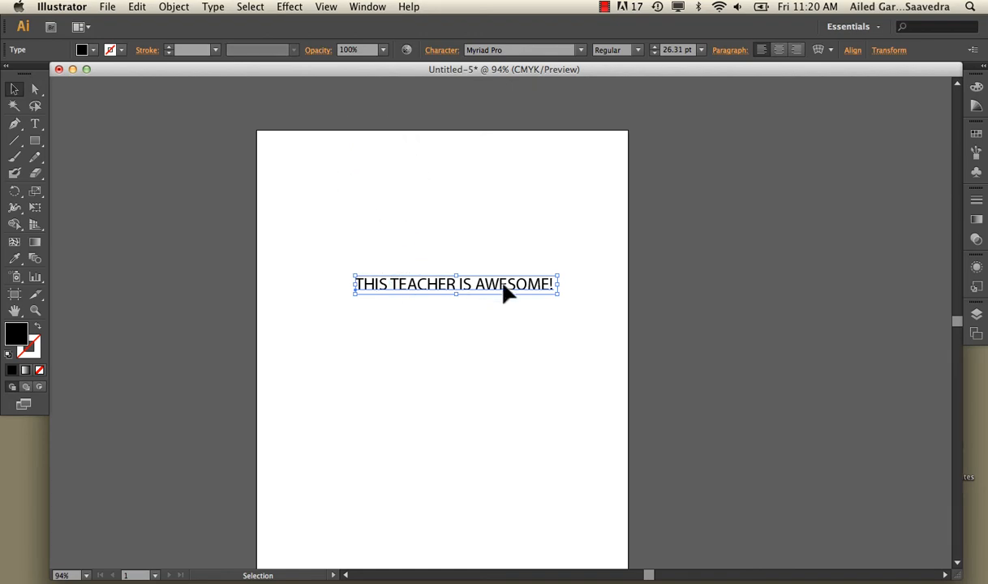
left_click(214, 7)
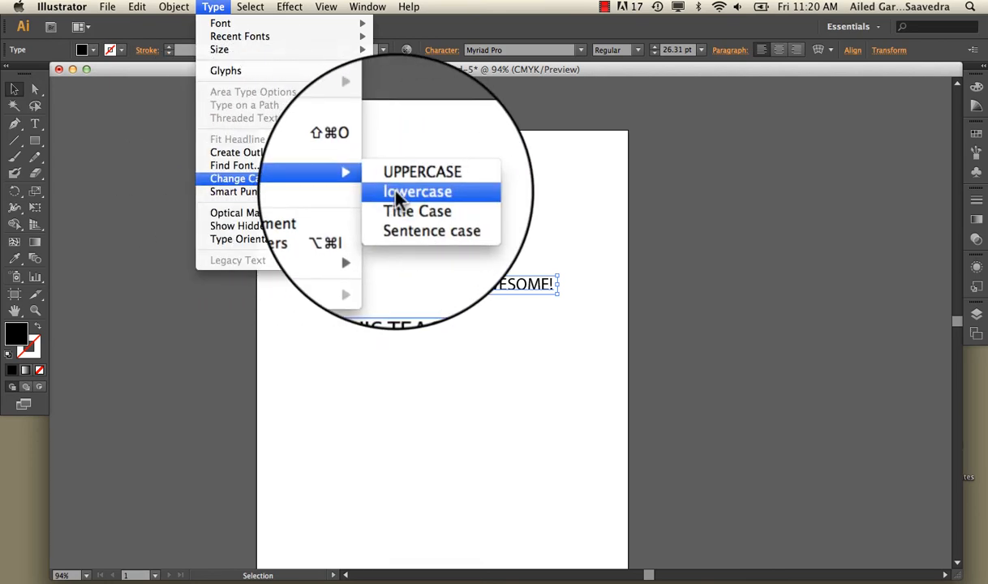
left_click(397, 198)
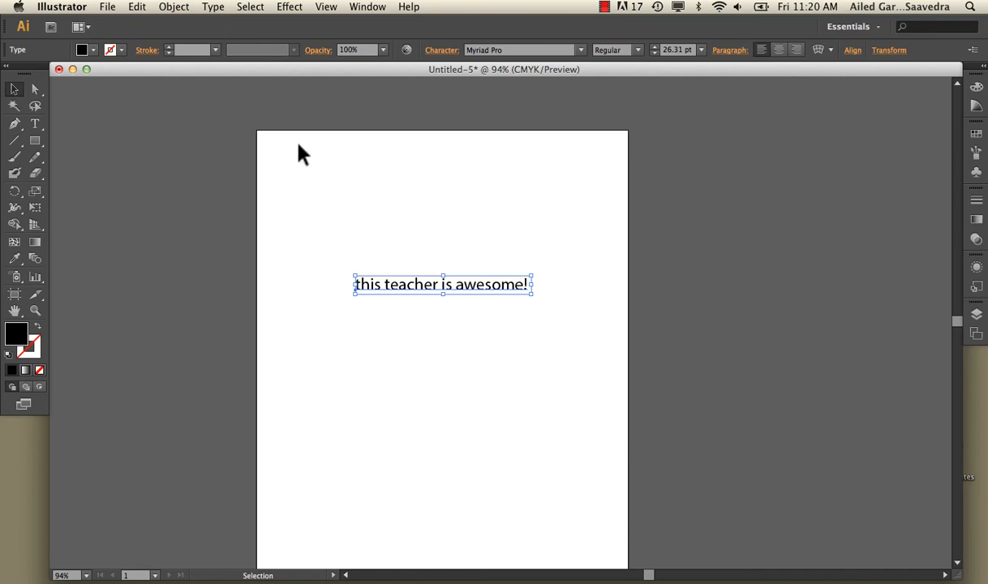
Step: Try Title Case on the heading and settle on Sentence case, reading "This teacher is awesome!"
left_click(214, 7)
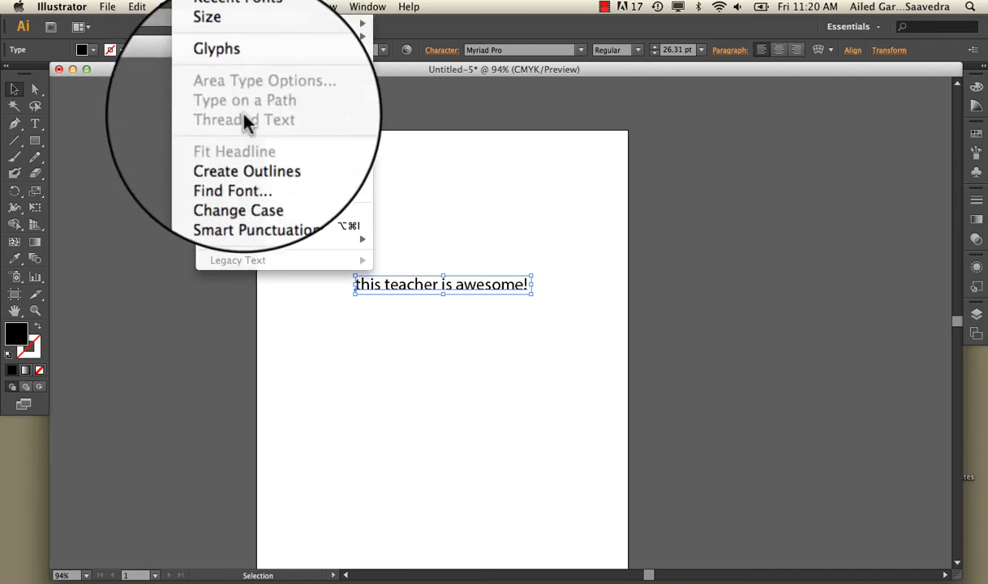
mouse_move(261, 178)
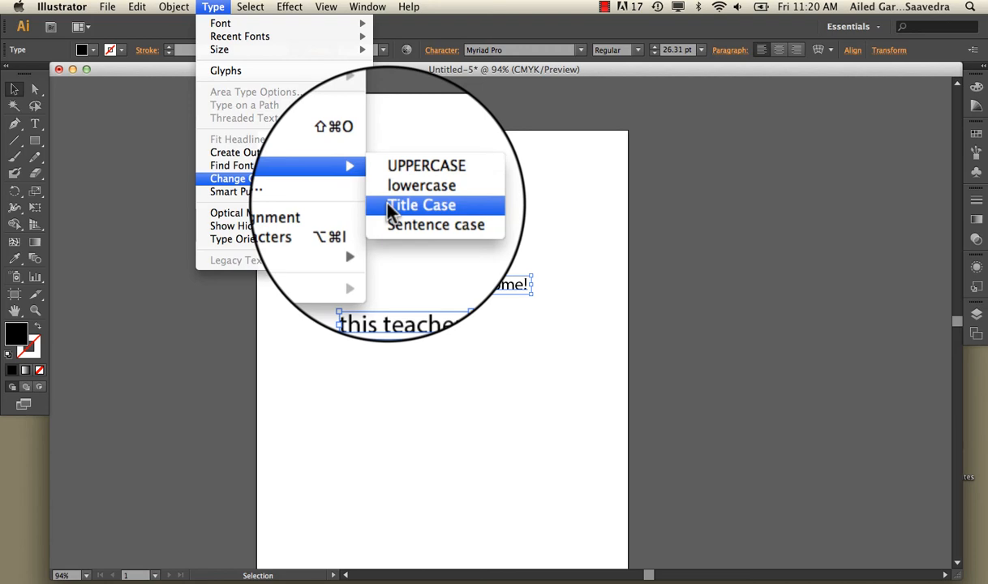
left_click(387, 206)
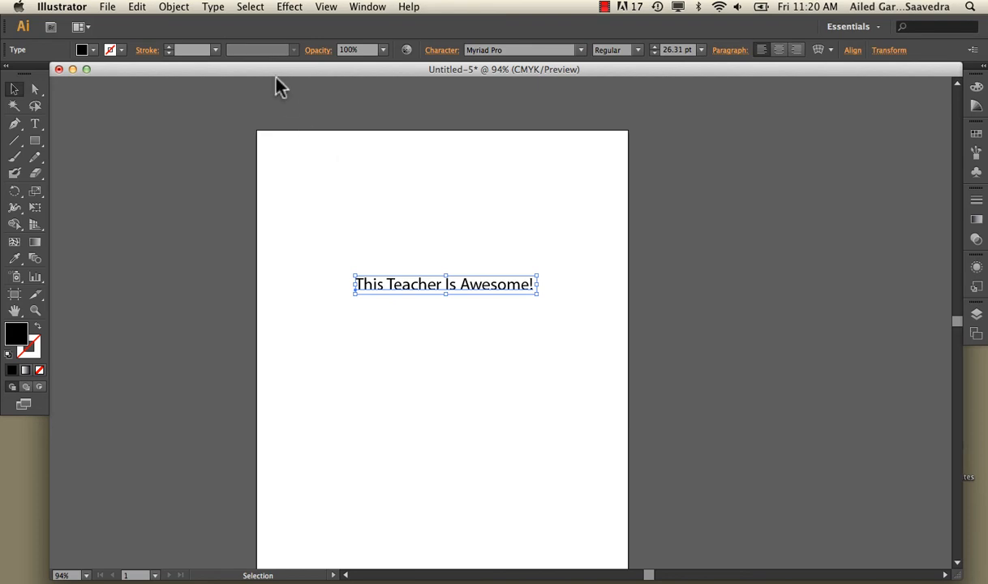
left_click(213, 7)
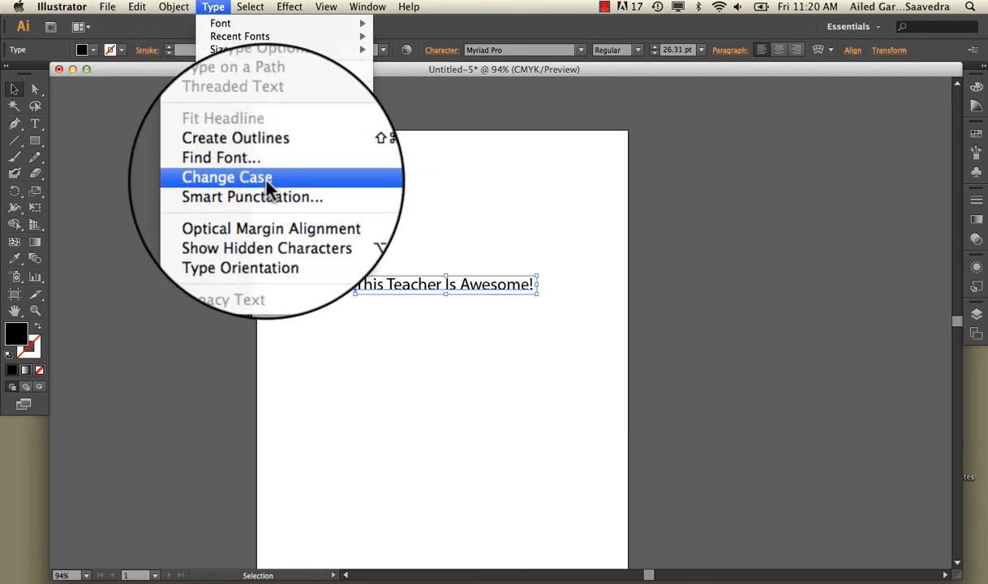
mouse_move(259, 178)
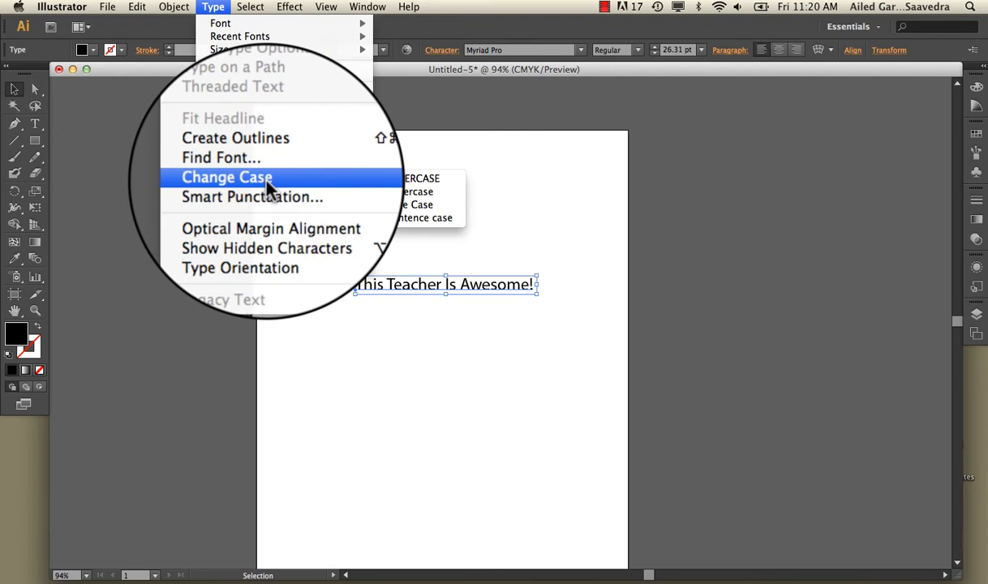
left_click(387, 230)
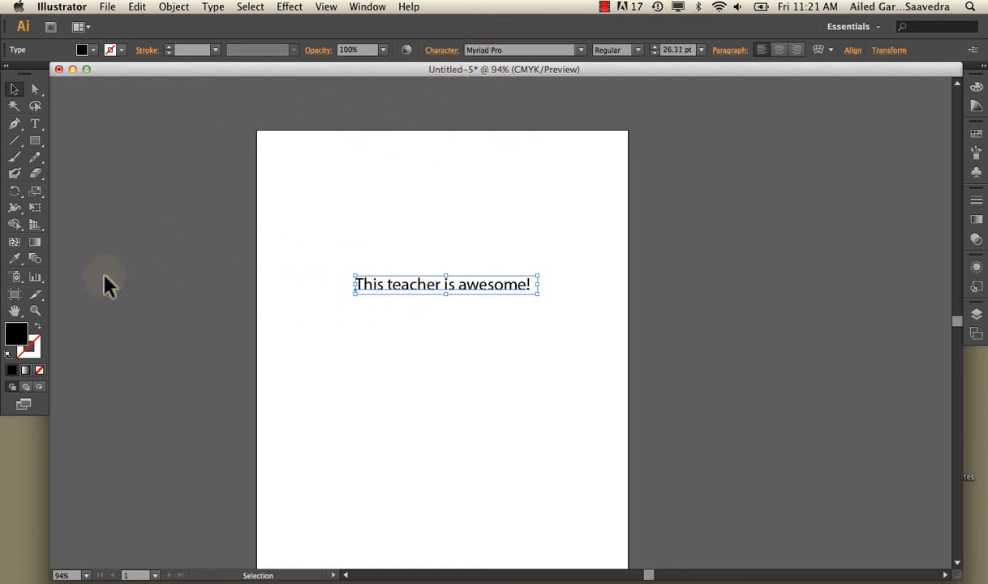
Step: Set the heading's fill color to a medium green with a hue of 120°
double_click(17, 345)
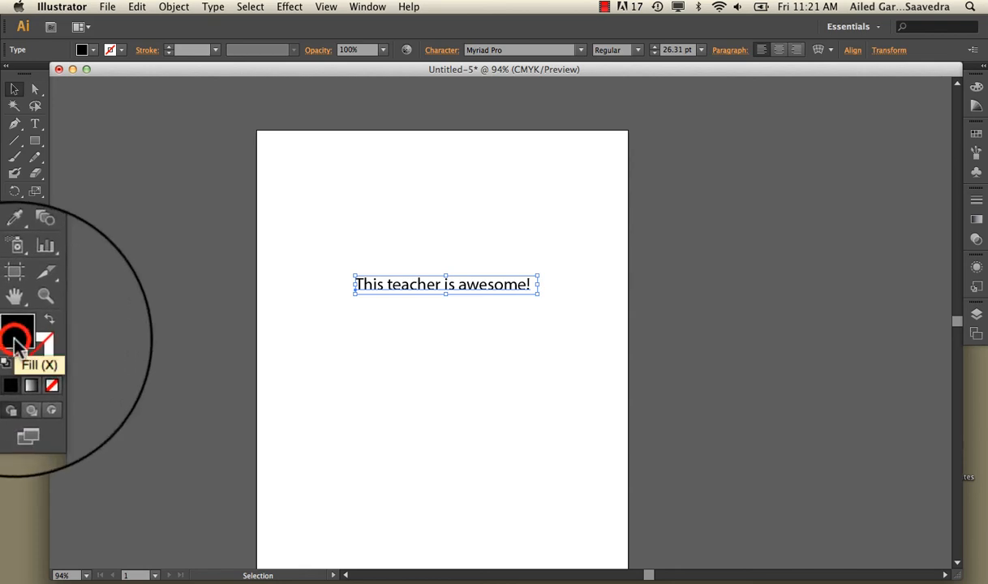
left_click_drag(390, 284, 357, 270)
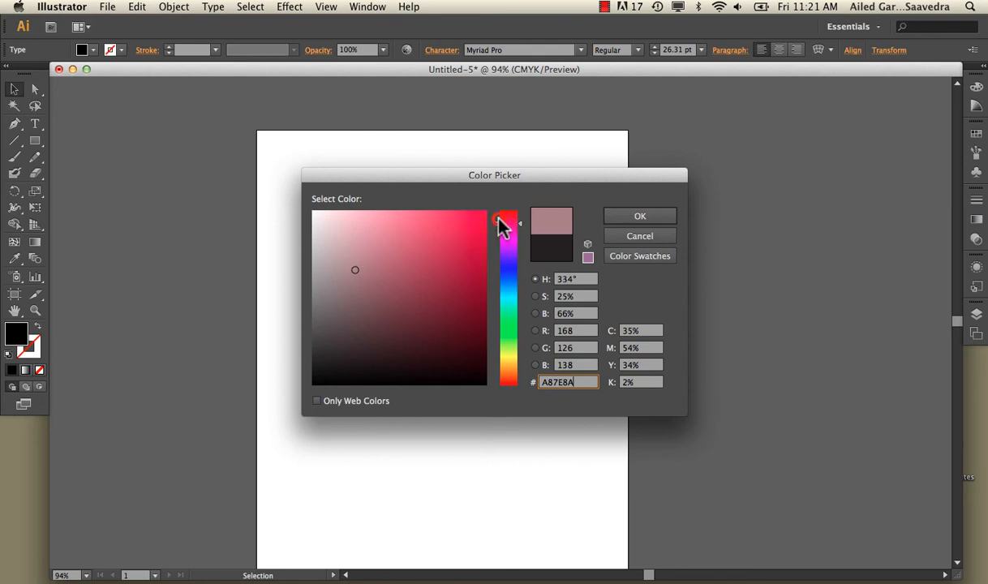
left_click_drag(503, 227, 505, 331)
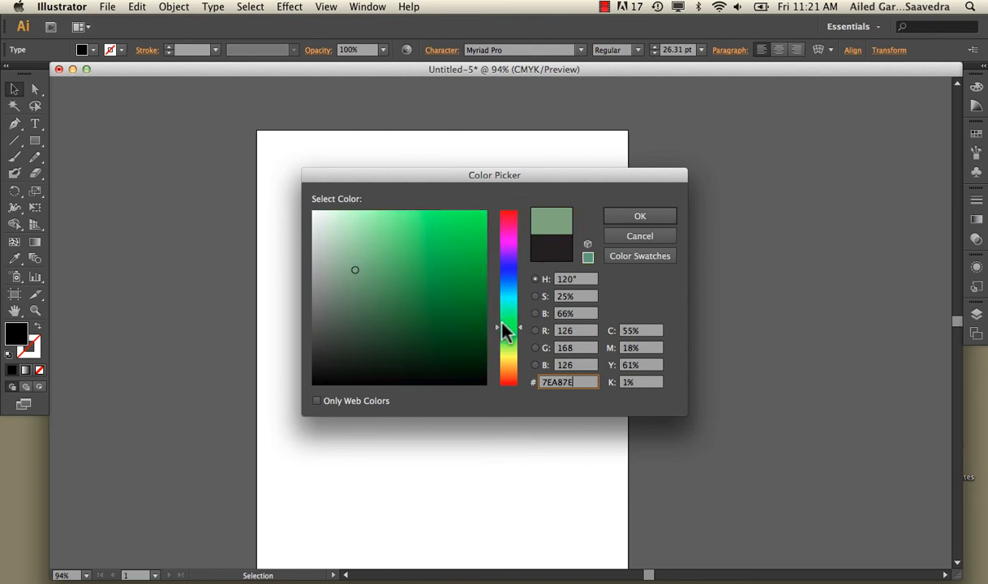
left_click(420, 251)
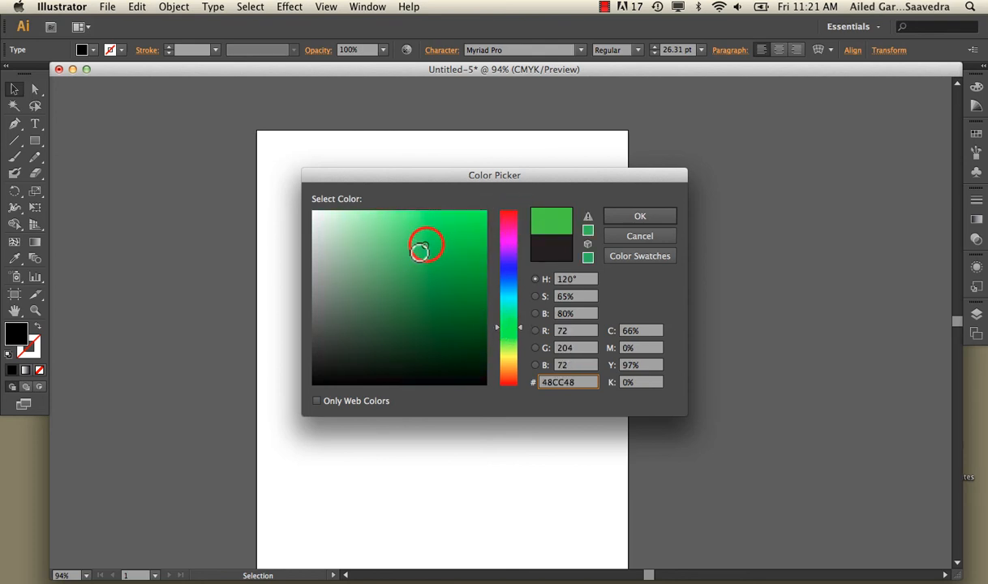
left_click(635, 222)
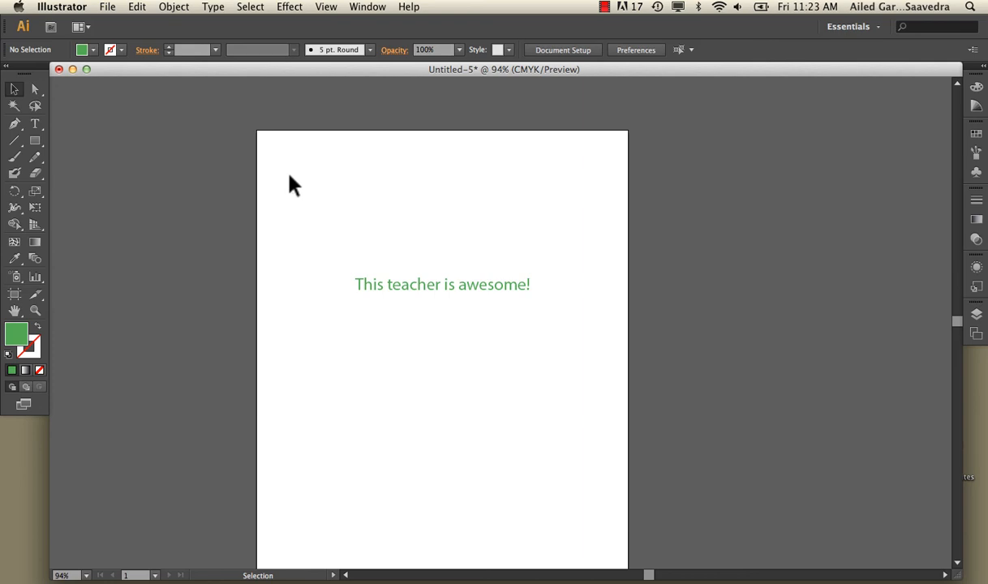
Step: Draw an open S-shaped path with four anchor points below the heading using the Pen tool
left_click(15, 124)
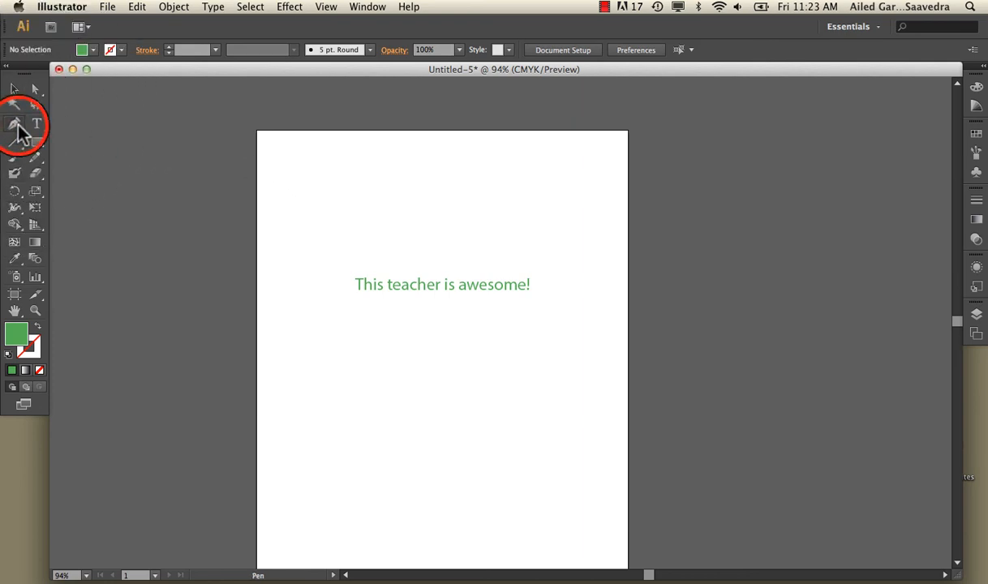
left_click(322, 444)
left_click_drag(327, 379, 371, 364)
left_click_drag(437, 359, 437, 336)
left_click(459, 313)
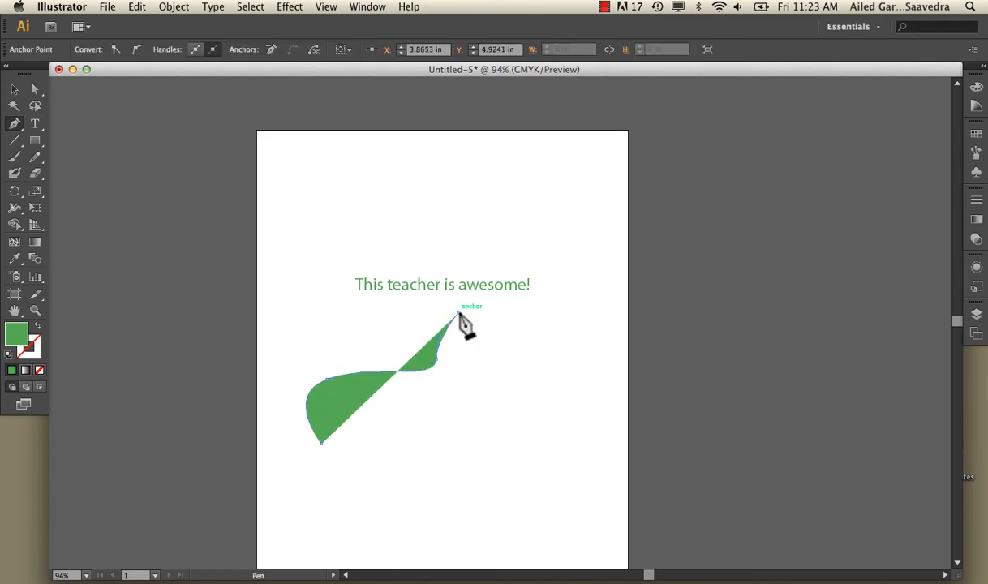
Step: Swap the curved path's fill and stroke to give it a green outline without fill, and deselect it
left_click(14, 88)
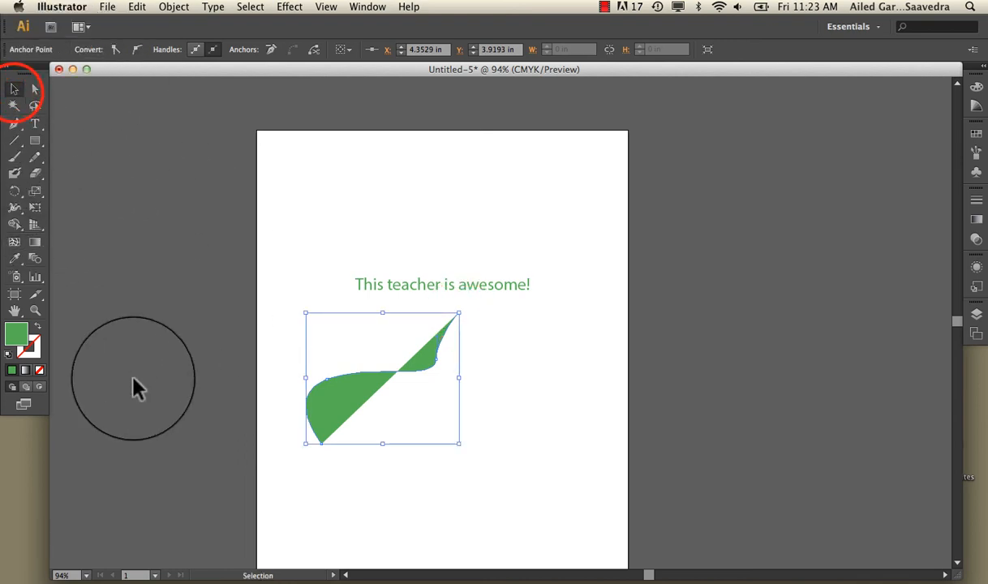
left_click(37, 328)
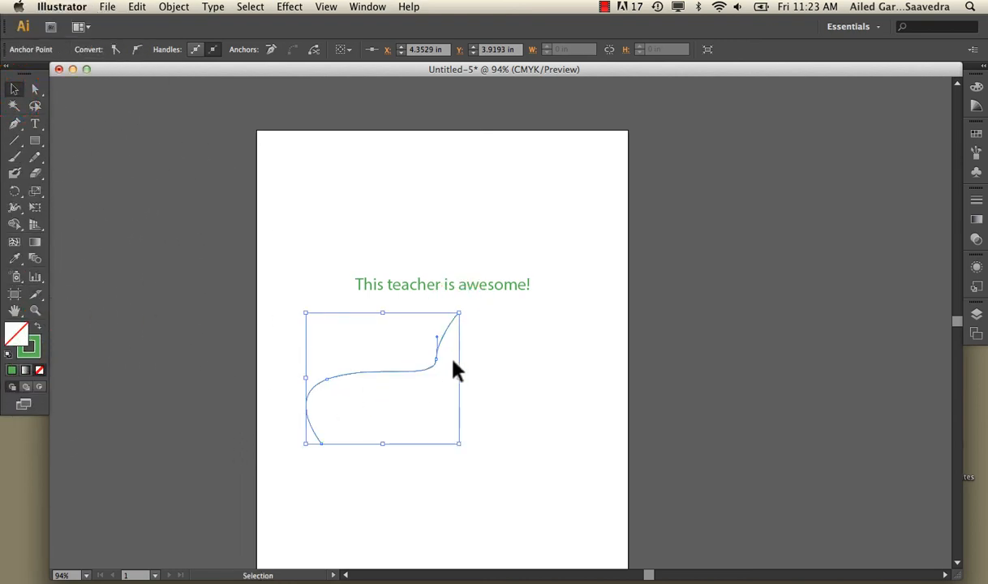
left_click(315, 269)
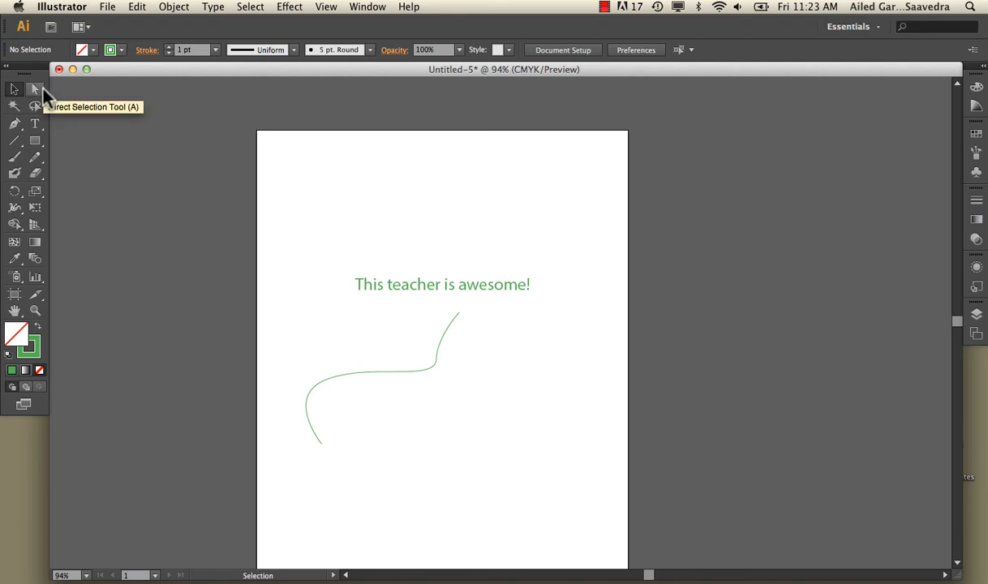
Step: Place type along the curved path from its lower end, reading "This teacher is awesome!" in green 26.31 pt Myriad Pro Regular
left_click(35, 123)
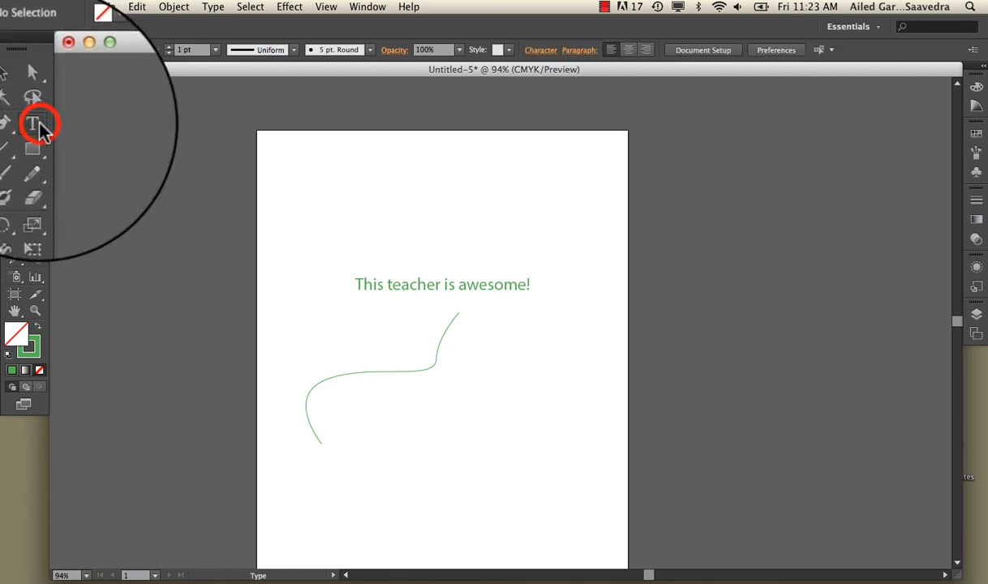
left_click(36, 125)
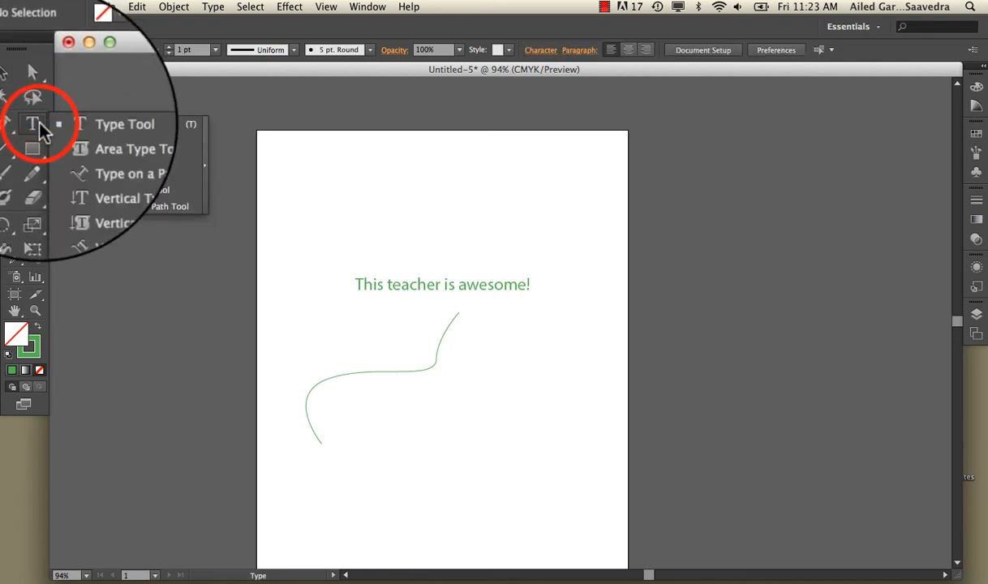
left_click(92, 162)
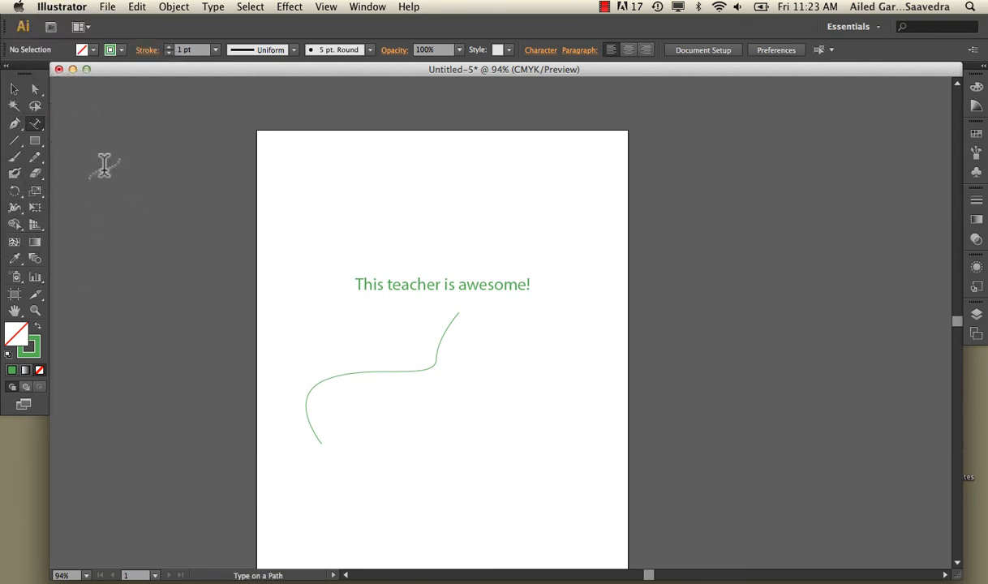
left_click(317, 432)
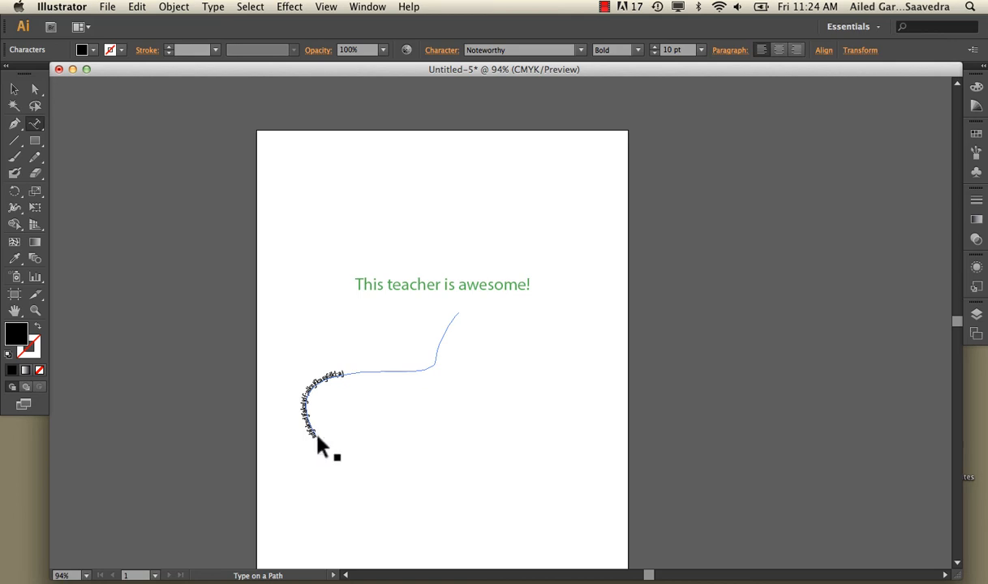
key("super+a")
type("This teacher is awesome!")
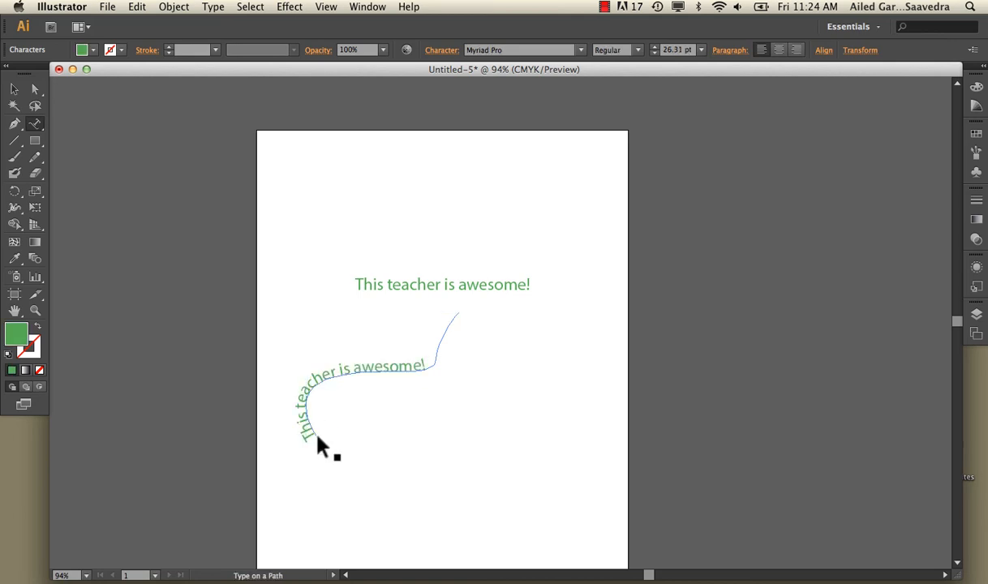
Step: Append a second "This teacher is awesome!" to the path text, leave text editing and deselect it
type("This teacher is awesome!")
left_click(13, 89)
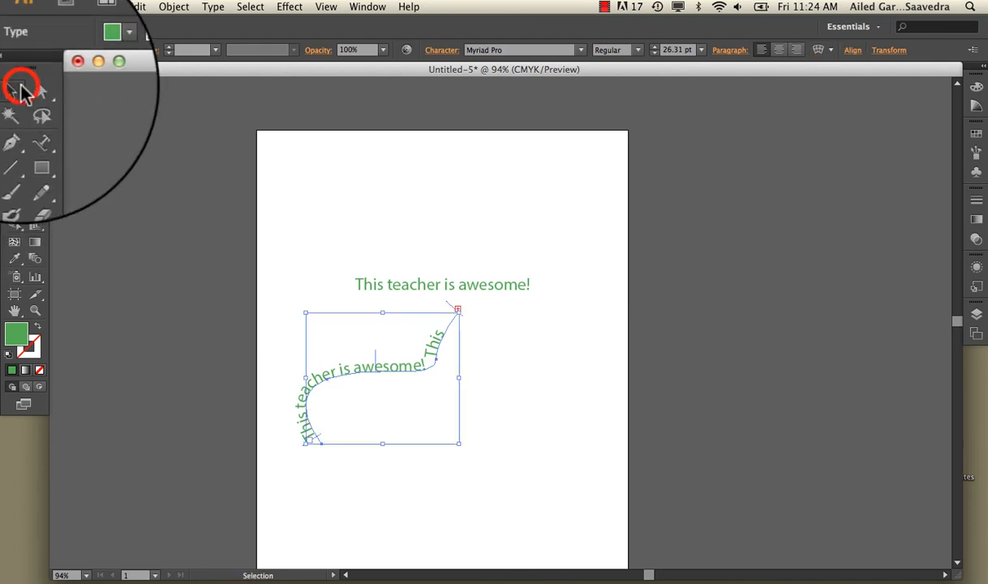
left_click(517, 369)
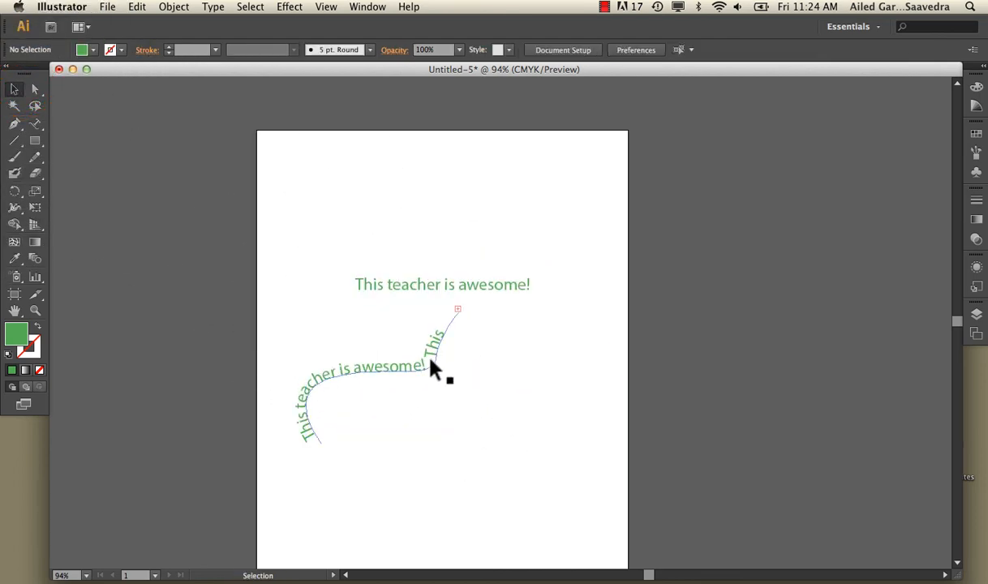
Step: Add the word "MOTEL" as vertical type above the heading
left_click(35, 123)
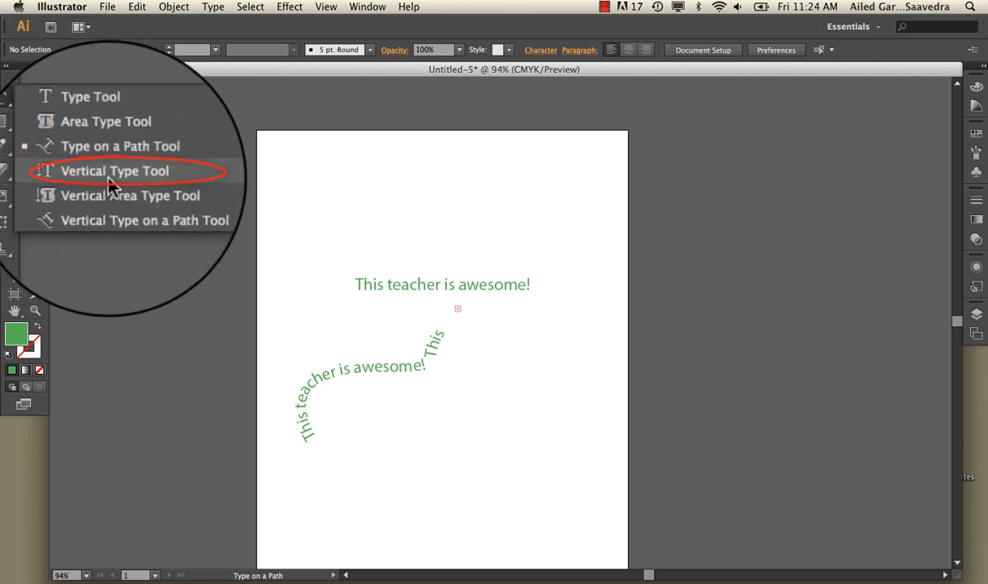
left_click(103, 168)
left_click(342, 195)
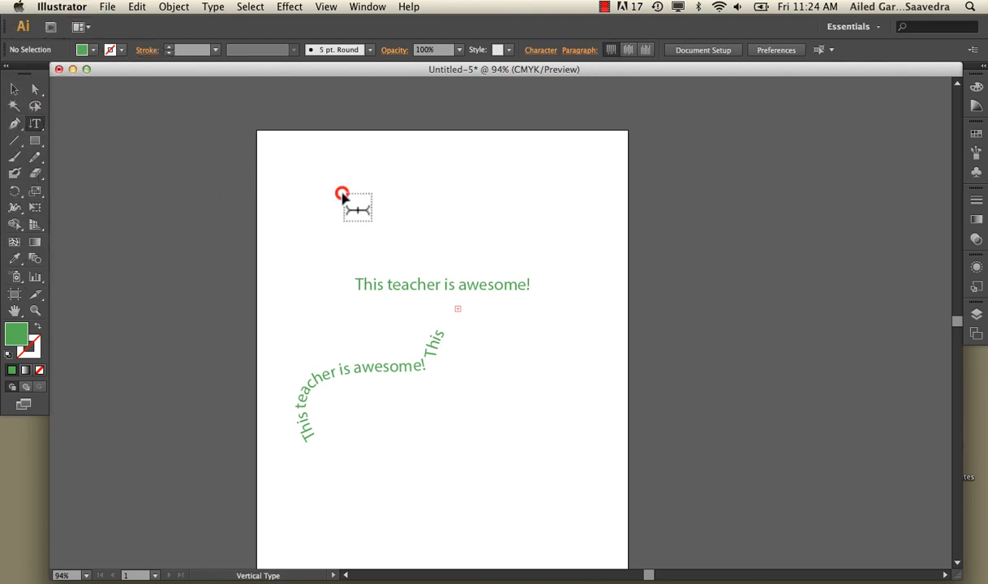
type("Mo")
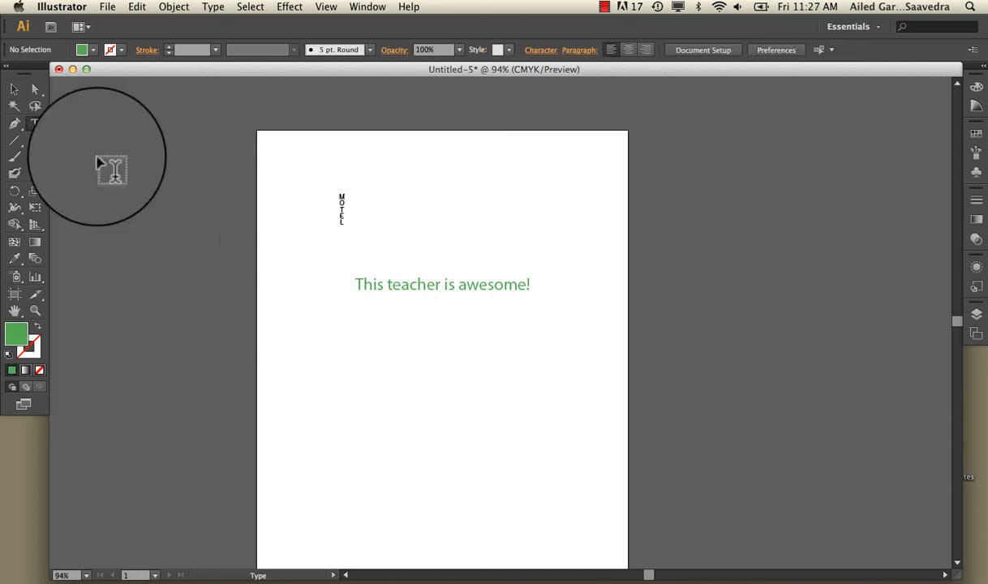
Step: Draw a closed, green-filled hourglass-like shape with curved sides below the green heading using the Pen tool
left_click_drag(35, 124, 73, 146)
left_click(14, 124)
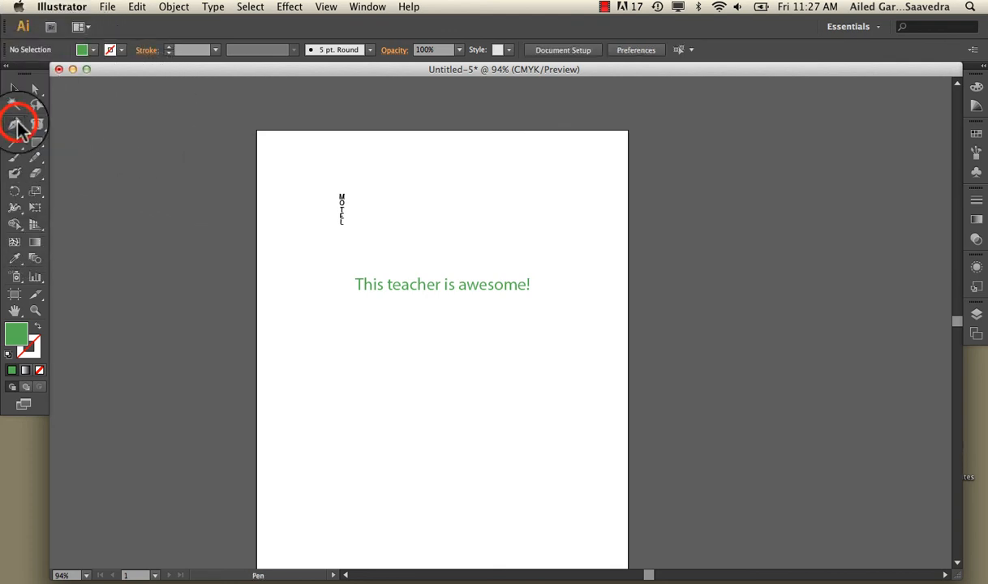
left_click(364, 324)
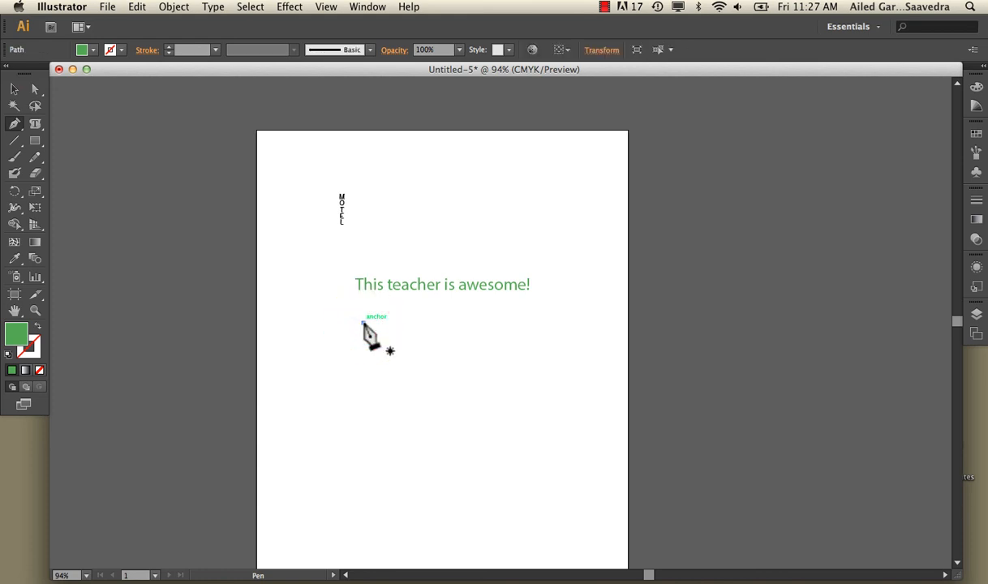
left_click(485, 323)
left_click_drag(466, 391, 471, 419)
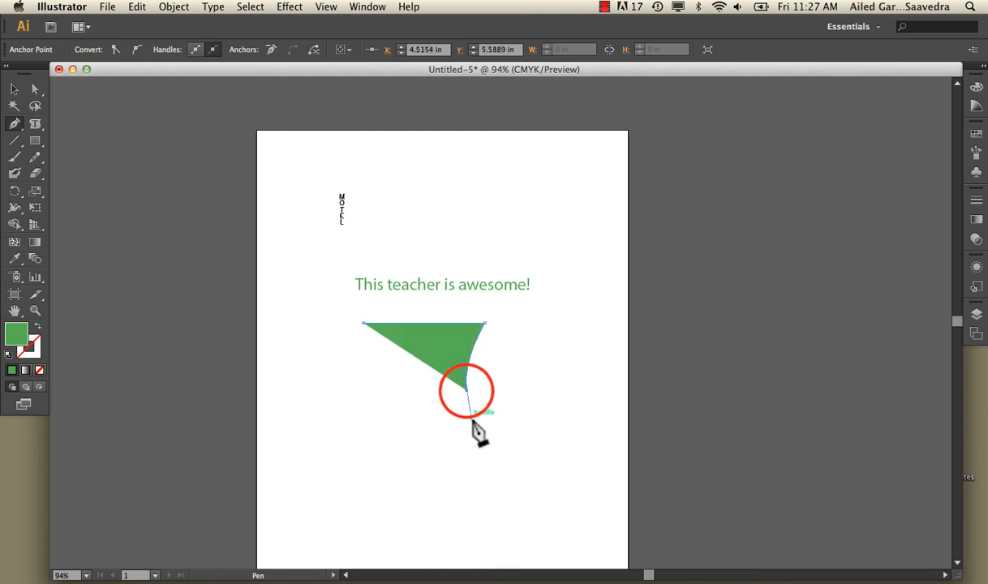
left_click(495, 491)
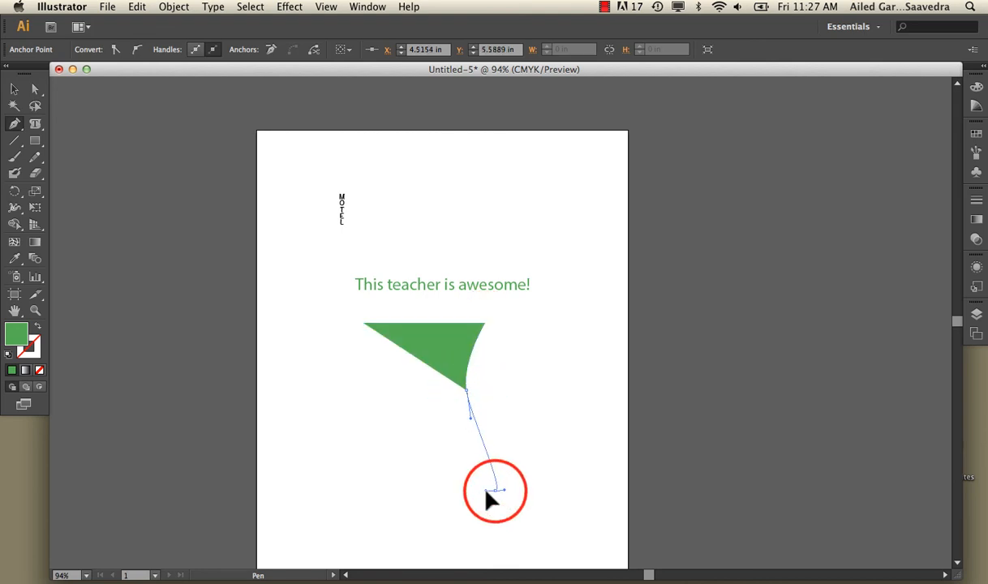
left_click_drag(362, 492, 351, 490)
left_click_drag(375, 419, 357, 360)
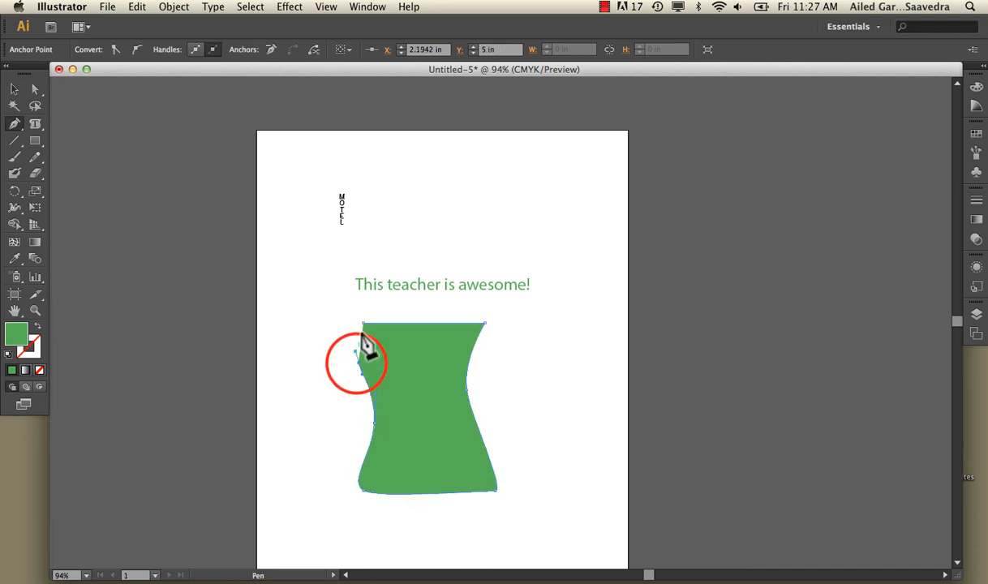
left_click(362, 325)
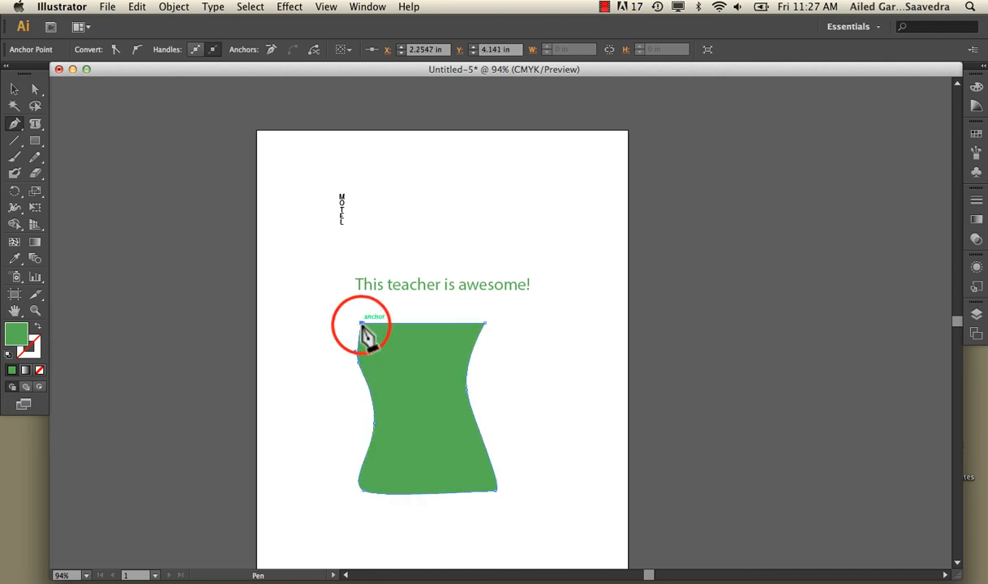
left_click(365, 324)
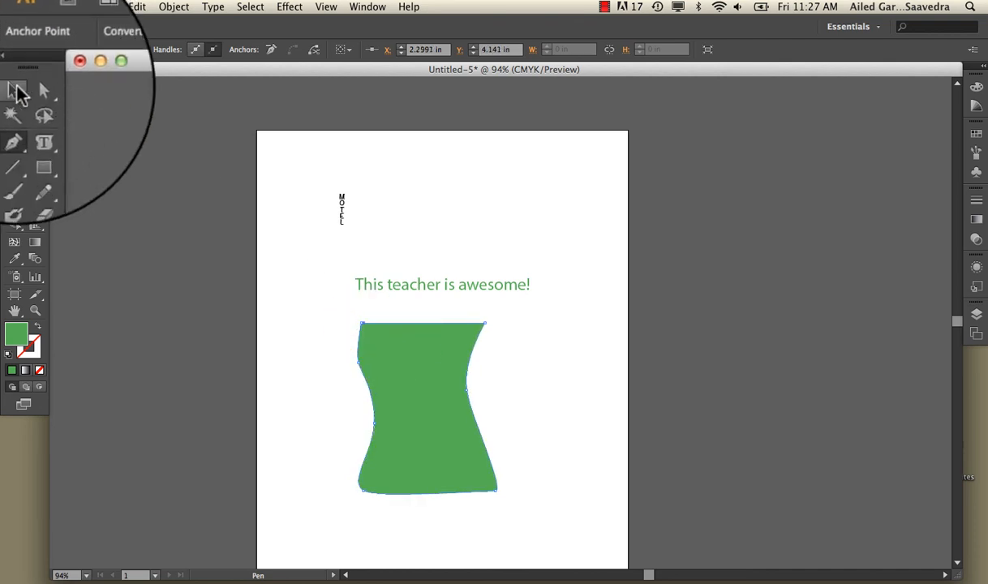
left_click(14, 89)
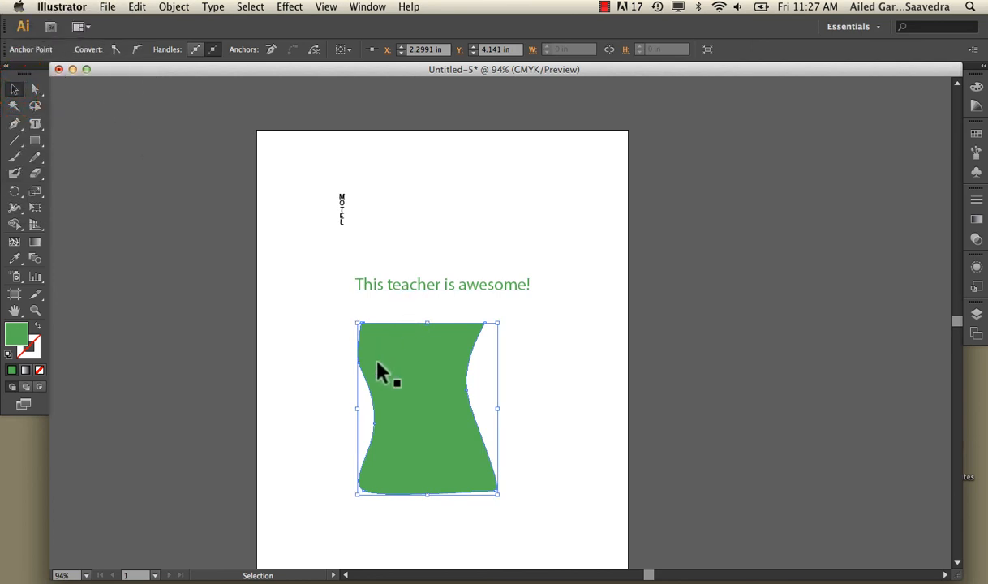
Step: Turn the hourglass-like shape into an area type container and fill it with repeated "This teacher is awesome!" text
left_click(35, 124)
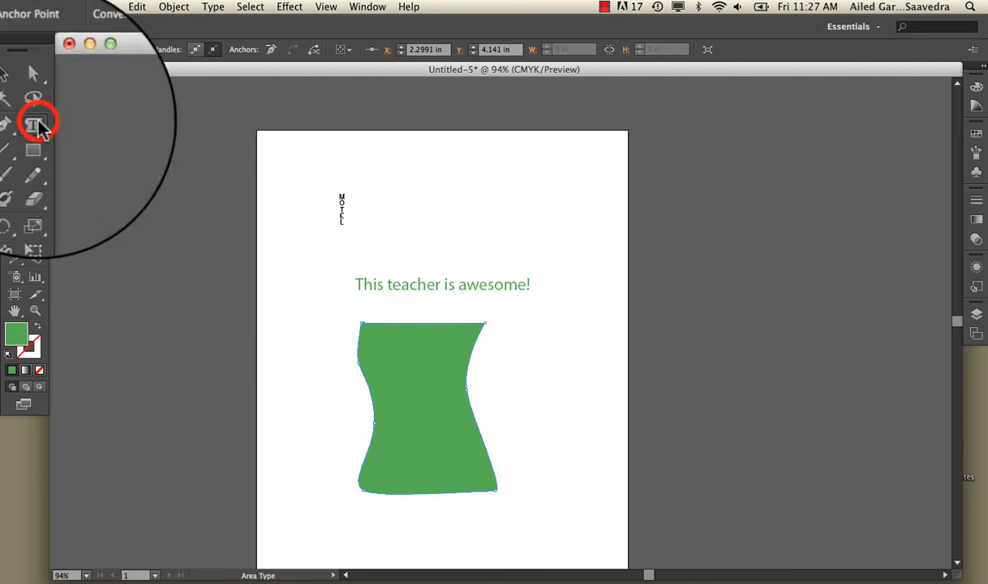
left_click(363, 330)
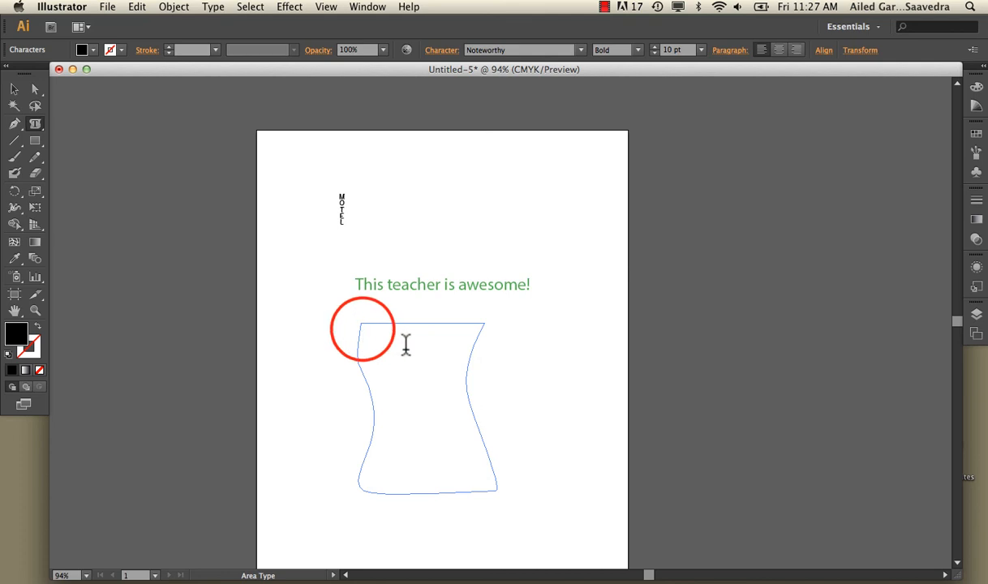
key("super+v")
key("super+v")
key("super+v")
type("This teacher is awesome!")
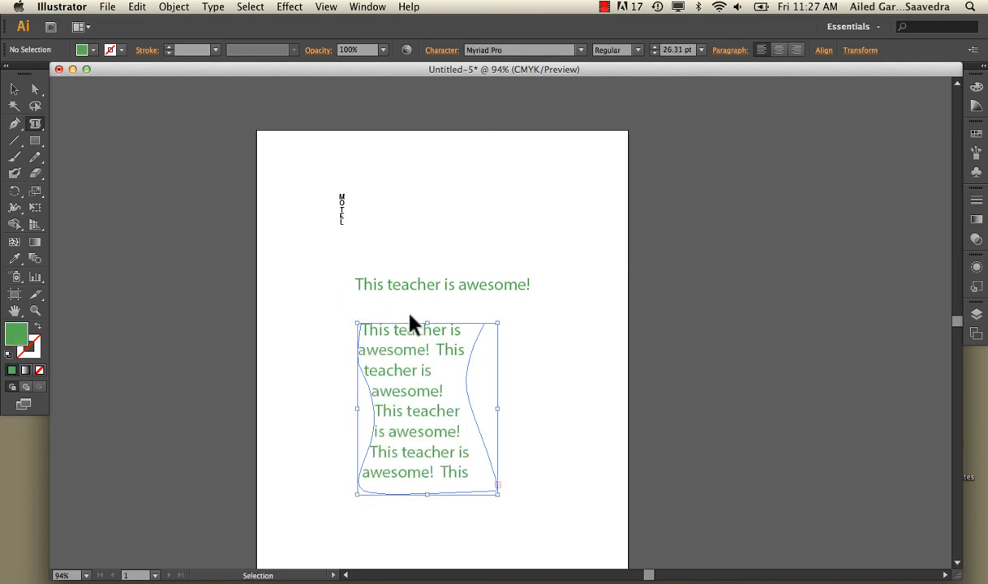
Step: Select all the text inside the shape and reduce its font size to 10 pt
key("super+a")
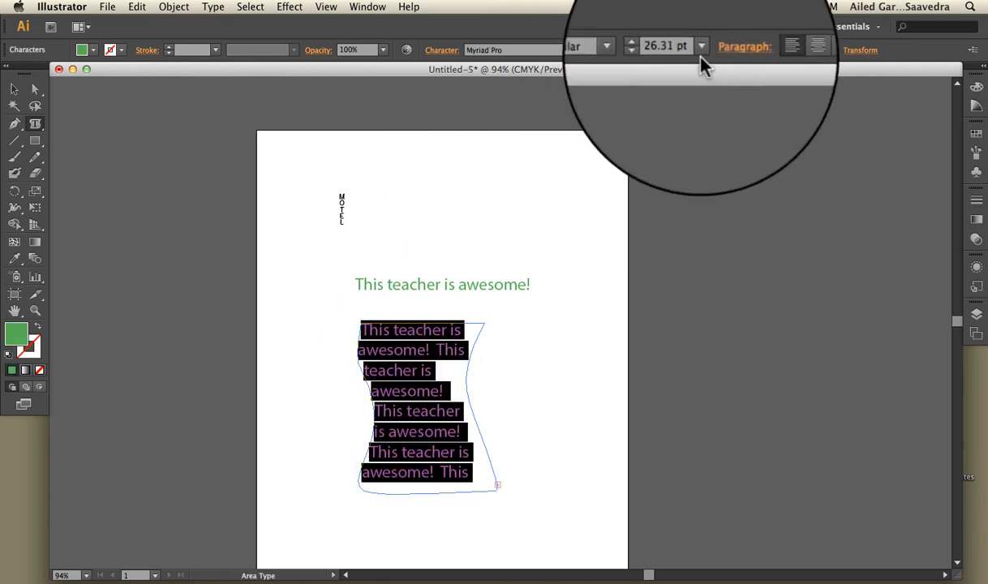
left_click(654, 53)
left_click(654, 53)
left_click(654, 54)
left_click(654, 54)
left_click(654, 53)
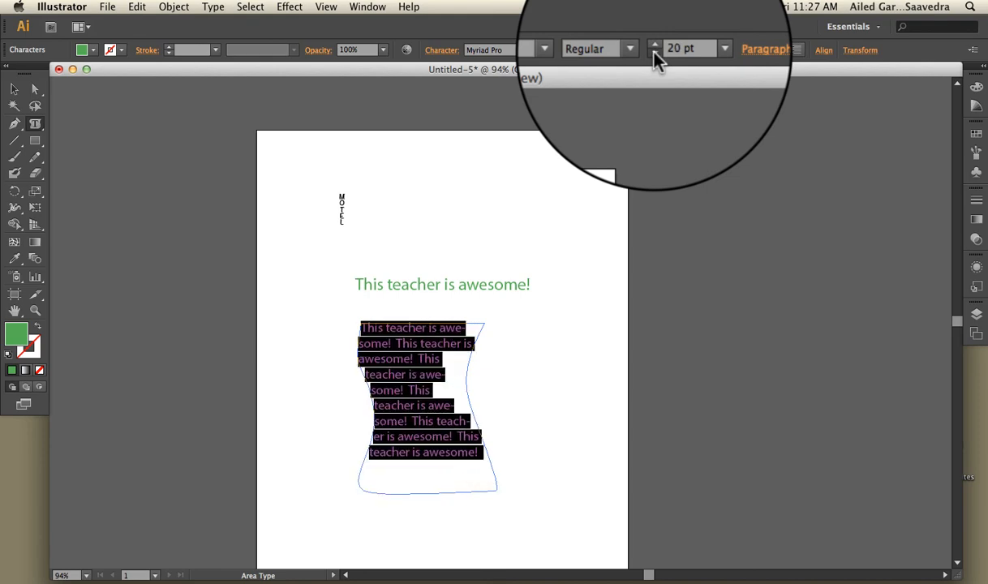
left_click(654, 54)
left_click(654, 53)
left_click(654, 54)
left_click(654, 53)
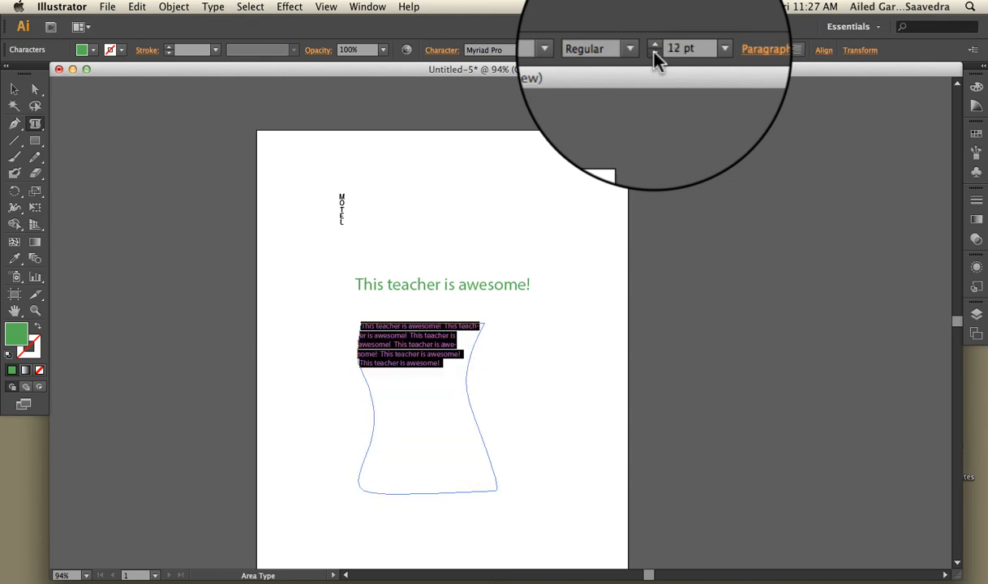
left_click(654, 54)
left_click(654, 53)
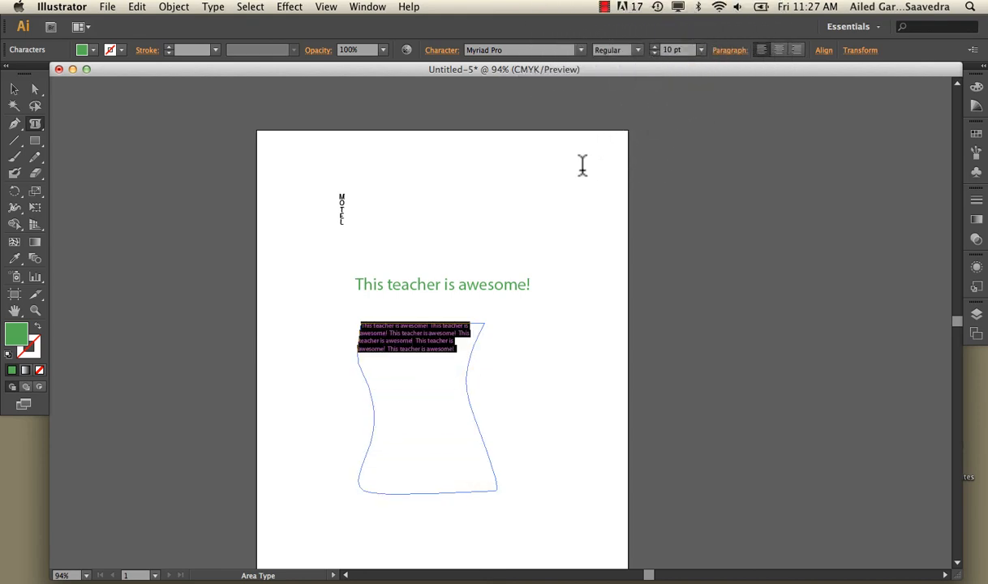
Step: Fill the rest of the shape with repeated "This teacher is awesome!" text, leave text editing and deselect it
key("Escape")
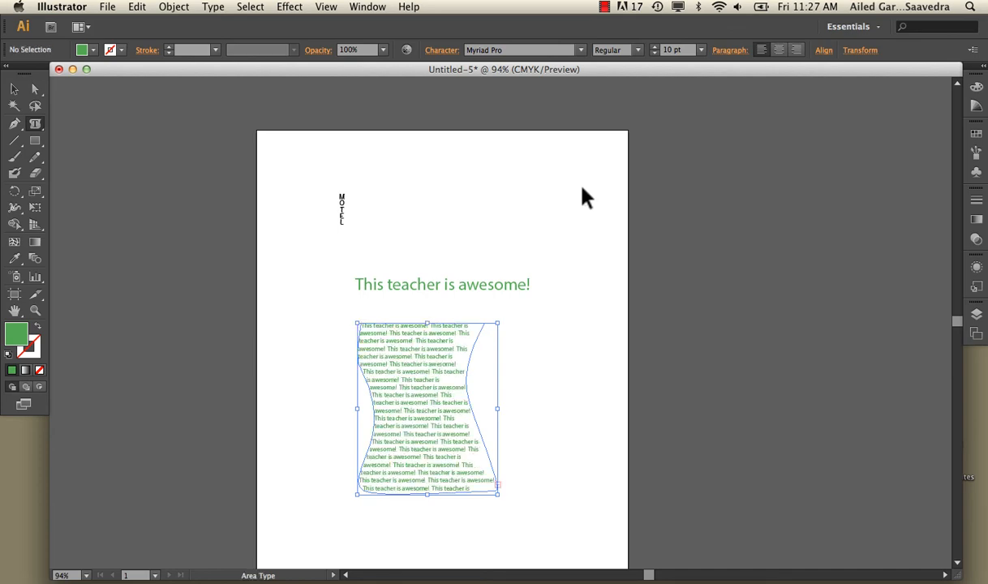
left_click(15, 89)
left_click(199, 221)
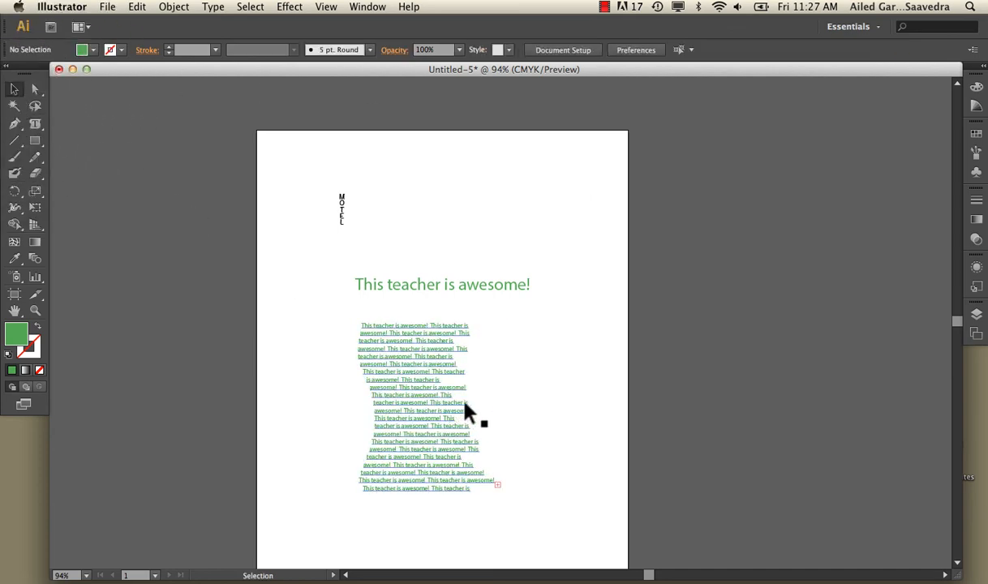